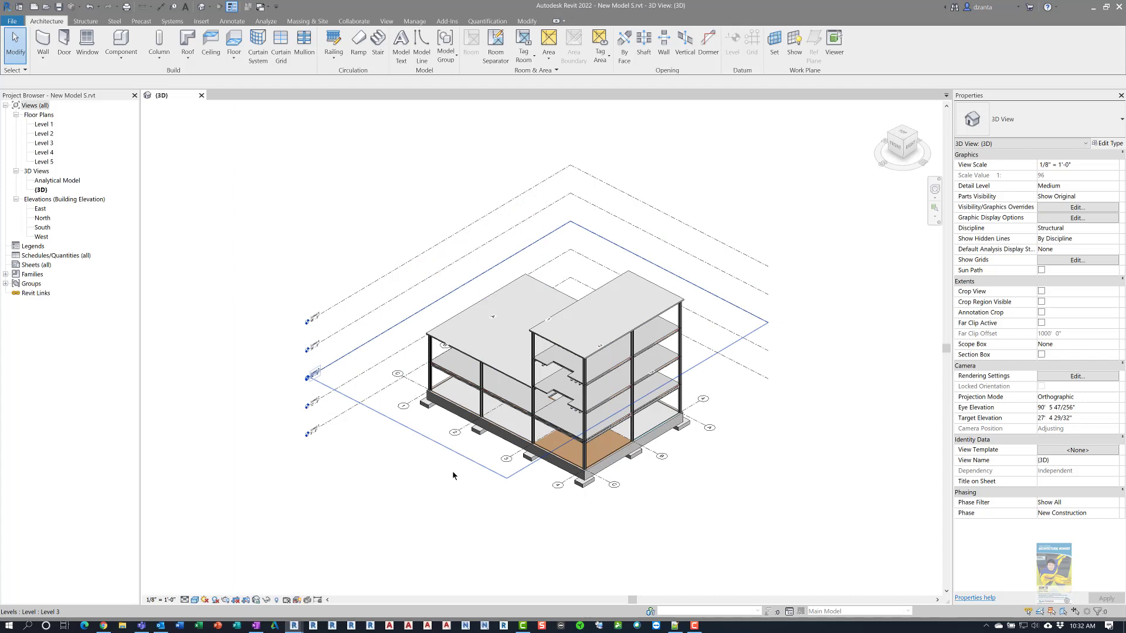
- Open the Level 1 floor plan, zoom in, then select and deselect grid 2
{"action": "left_click", "coordinate": [43, 125]}
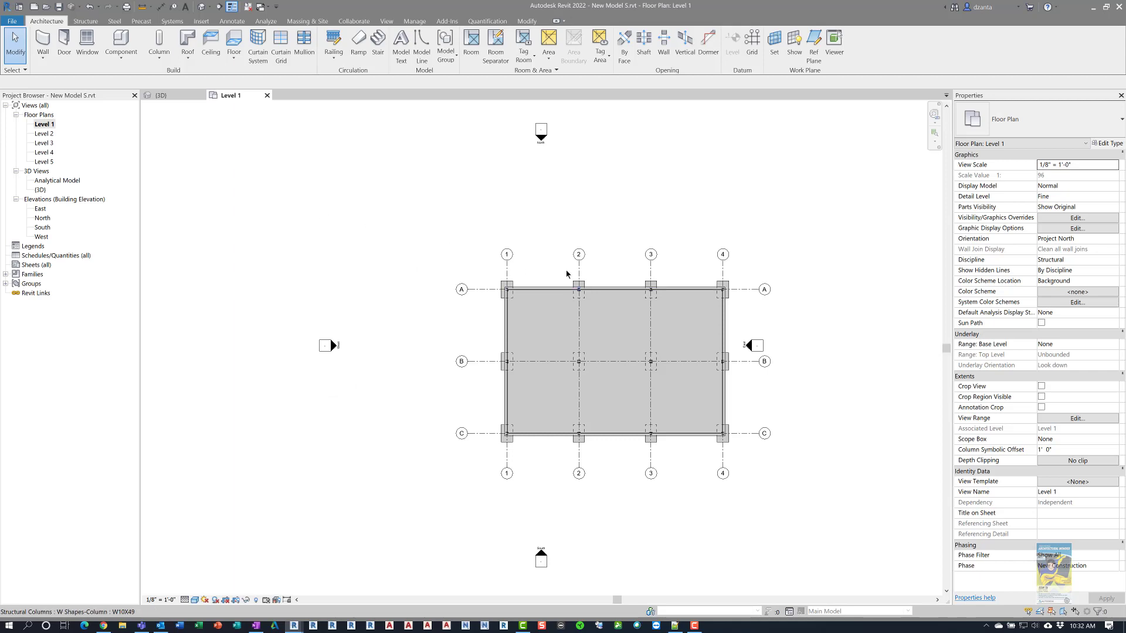
{"action": "scroll", "coordinate": [483, 234], "scroll_direction": "up", "scroll_amount": 2}
{"action": "scroll", "coordinate": [484, 233], "scroll_direction": "up", "scroll_amount": 2}
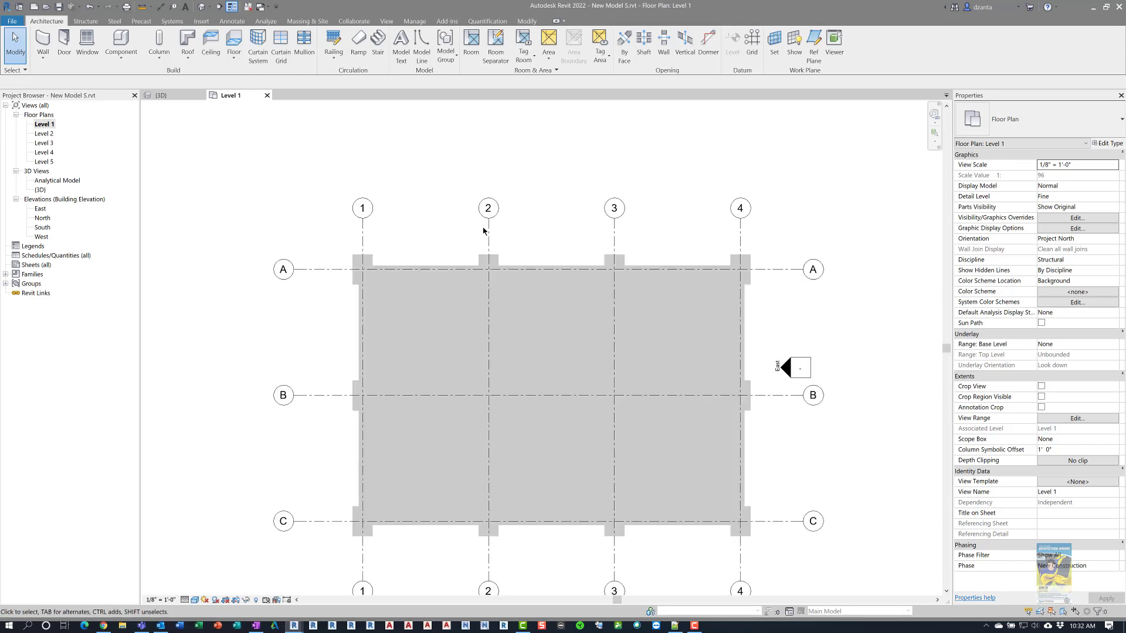
{"action": "left_click", "coordinate": [487, 230]}
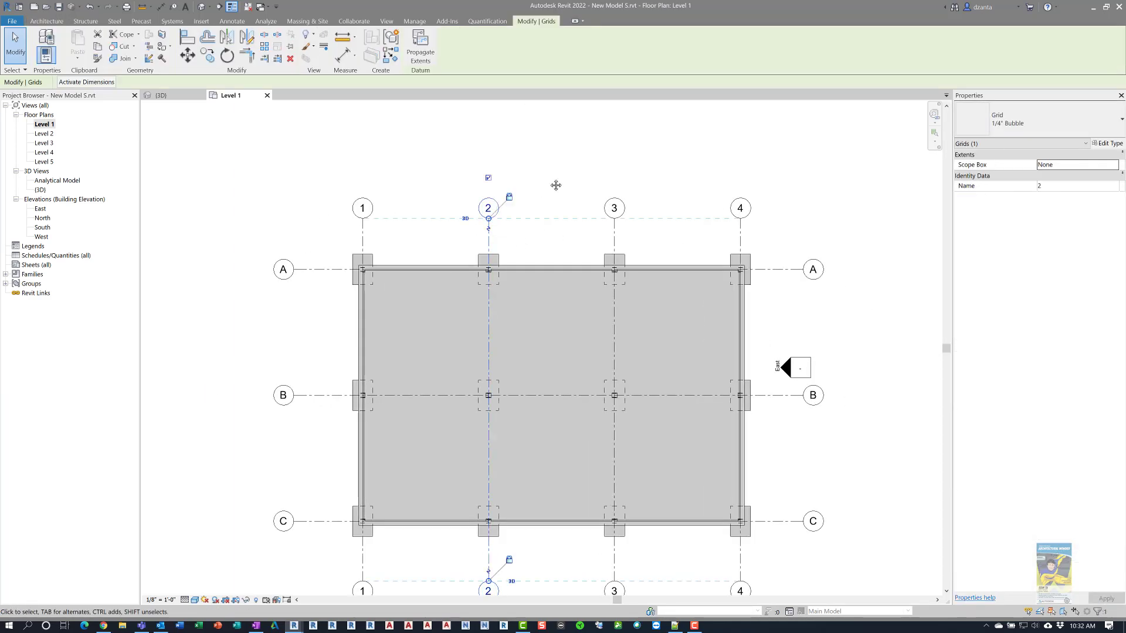
{"action": "middle_click_drag", "start_coordinate": [555, 183], "coordinate": [538, 145]}
{"action": "left_click", "coordinate": [475, 116]}
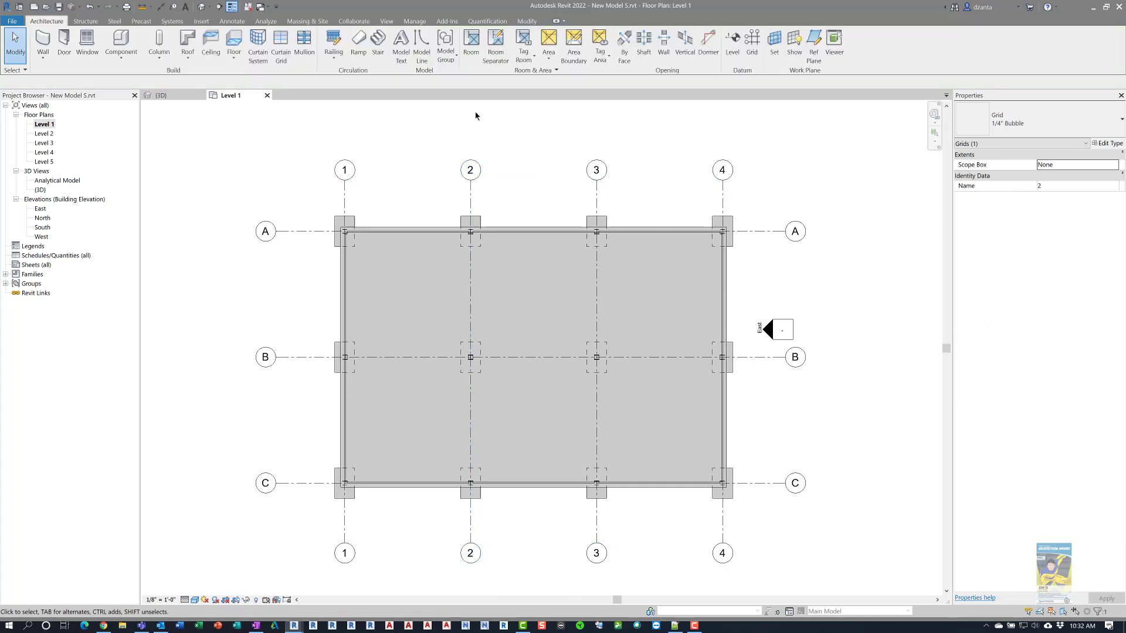
- Return to the 3D view and select grid C from a steeper top-down angle
{"action": "left_click", "coordinate": [161, 95]}
{"action": "middle_click_drag", "start_coordinate": [469, 490], "coordinate": [596, 488], "text": "shift"}
{"action": "scroll", "coordinate": [597, 488], "scroll_direction": "up", "scroll_amount": 3}
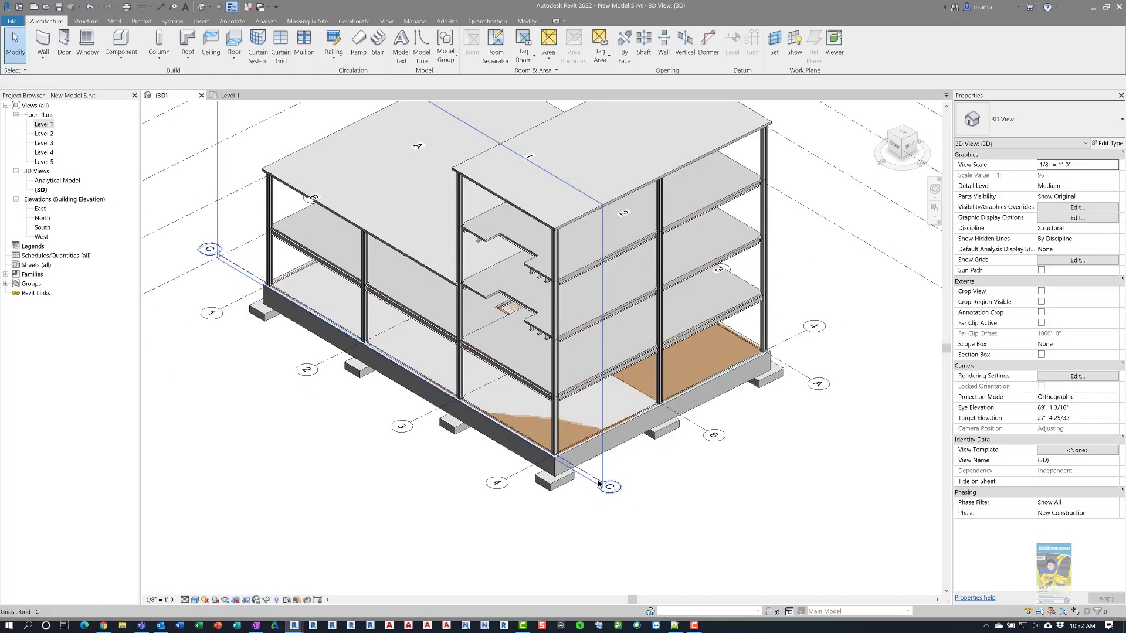
{"action": "left_click", "coordinate": [597, 488]}
{"action": "middle_click_drag", "start_coordinate": [671, 483], "coordinate": [672, 519], "text": "shift"}
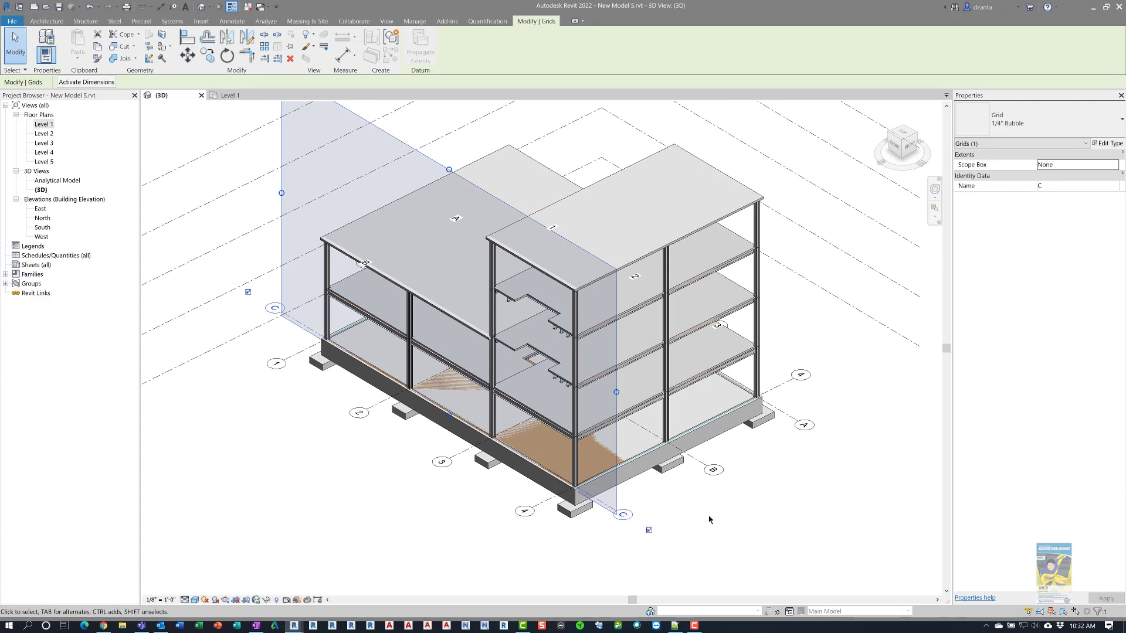
- Try renaming grid C but keep the name C, then drag its midpoint handle
{"action": "left_click", "coordinate": [624, 515]}
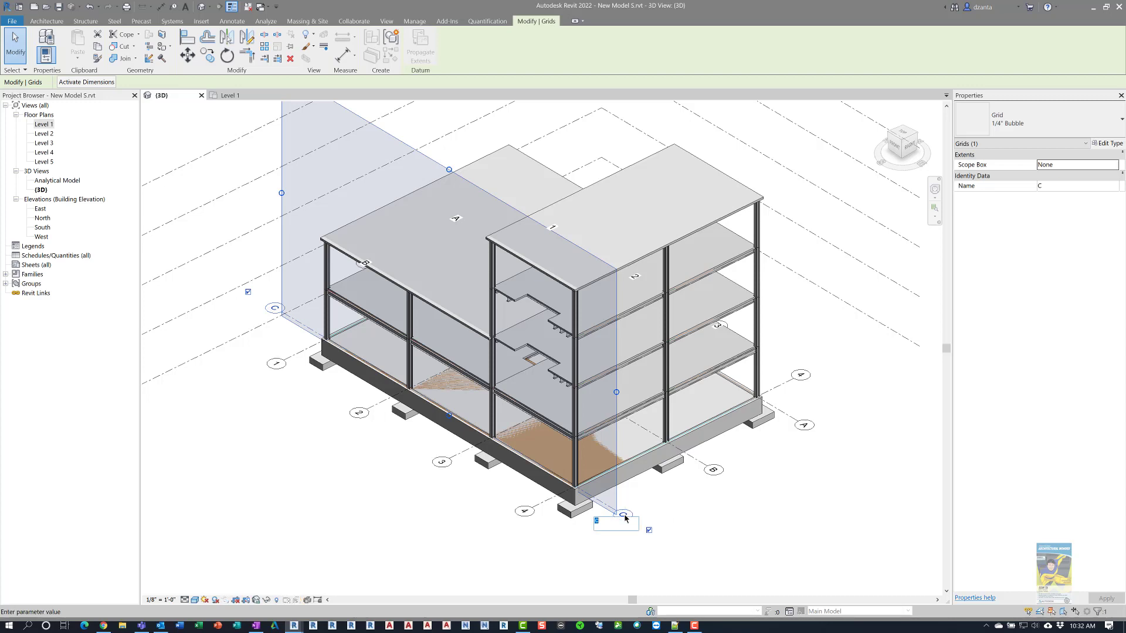
{"action": "left_click", "coordinate": [693, 522]}
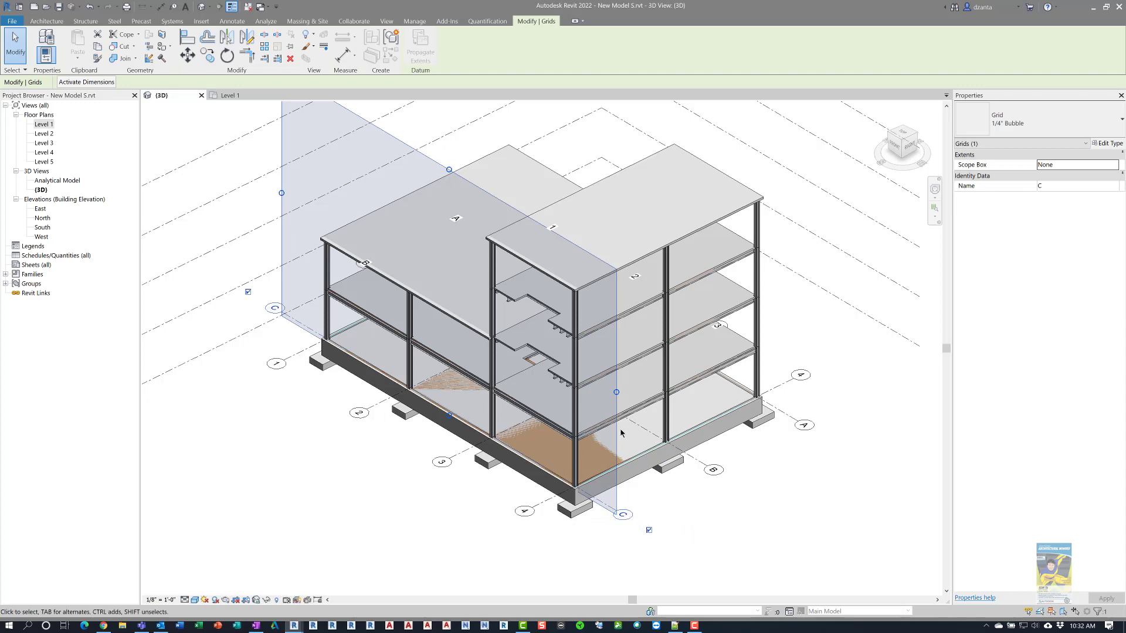
{"action": "left_click_drag", "start_coordinate": [616, 392], "coordinate": [616, 393]}
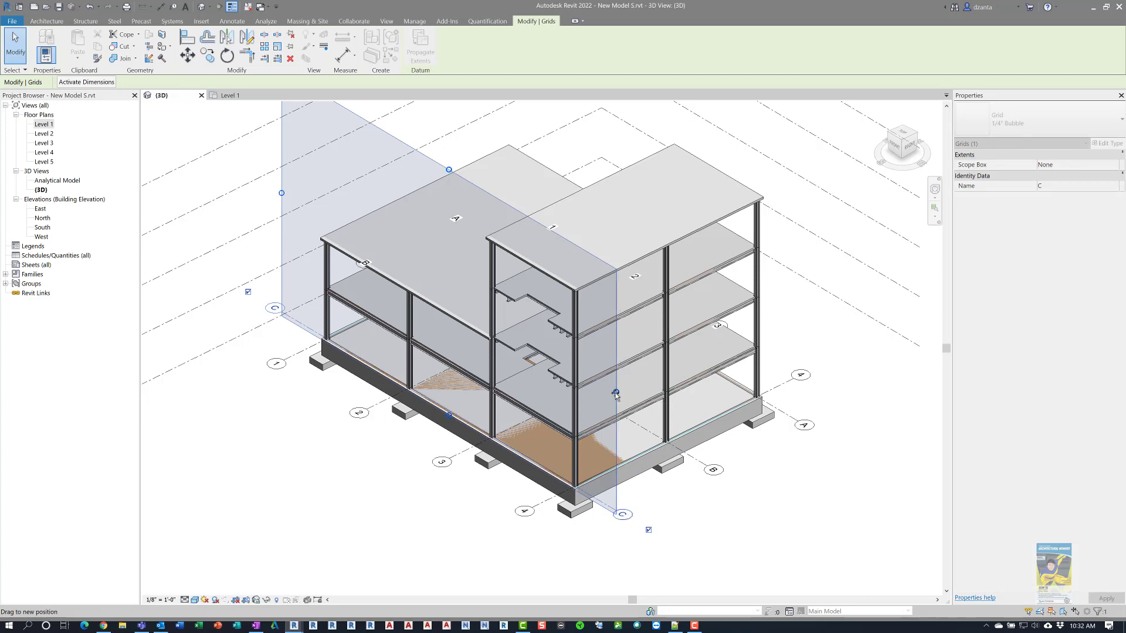
{"action": "left_click", "coordinate": [713, 518]}
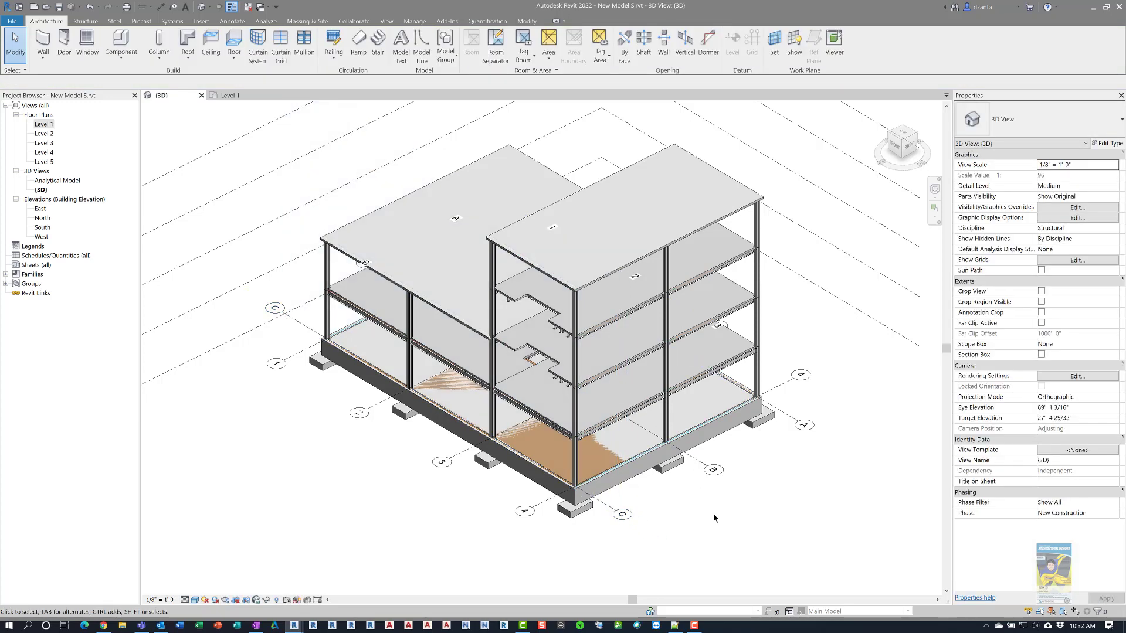
- Check Levels 2 through 5 in Show Grids so grids appear on all five levels
{"action": "mouse_move", "coordinate": [713, 519]}
{"action": "middle_mouse_down", "text": "shift"}
{"action": "mouse_move", "coordinate": [724, 516]}
{"action": "mouse_move", "coordinate": [666, 500]}
{"action": "mouse_move", "coordinate": [825, 347]}
{"action": "middle_mouse_up", "text": "shift"}
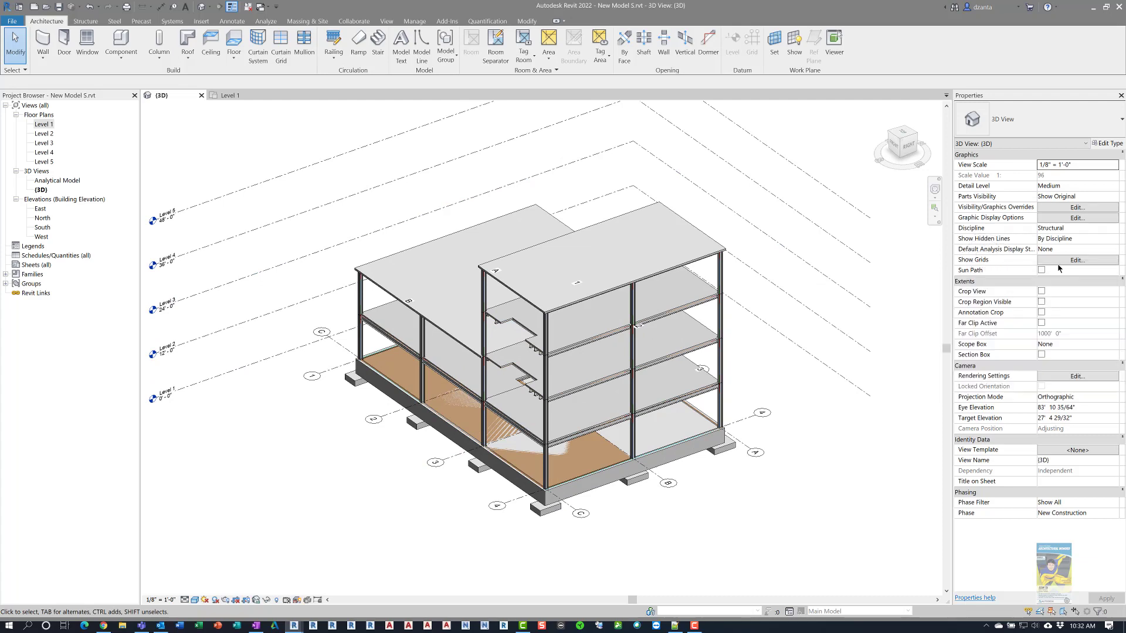
{"action": "left_click", "coordinate": [1075, 261]}
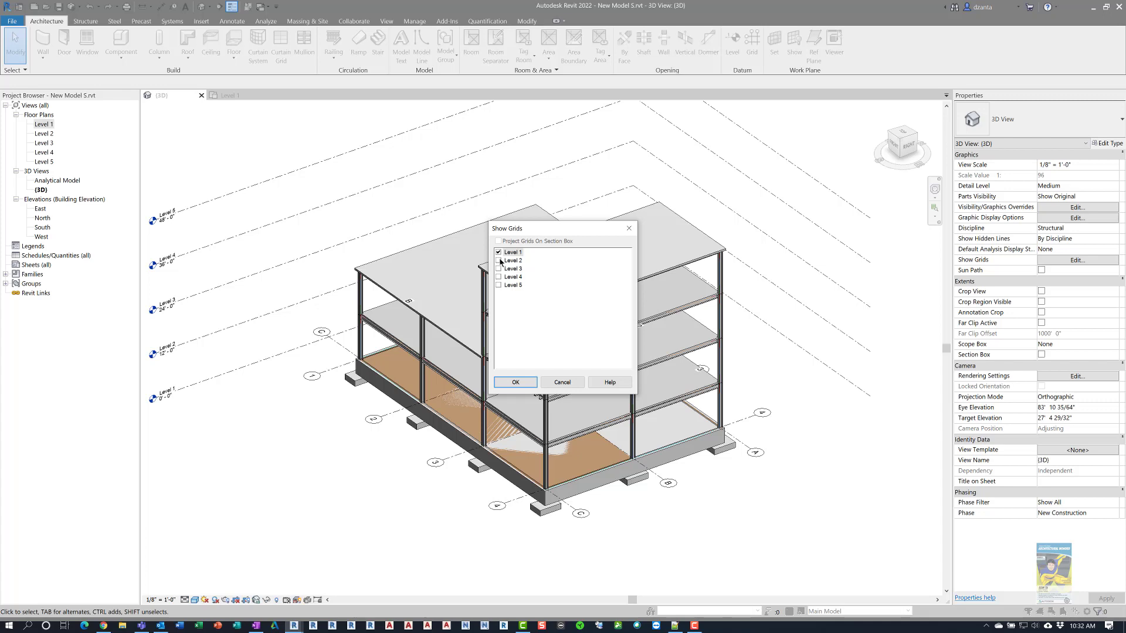
{"action": "left_click", "coordinate": [502, 262]}
{"action": "left_click", "coordinate": [499, 269]}
{"action": "left_click", "coordinate": [498, 276]}
{"action": "left_click", "coordinate": [498, 286]}
{"action": "left_click", "coordinate": [515, 382]}
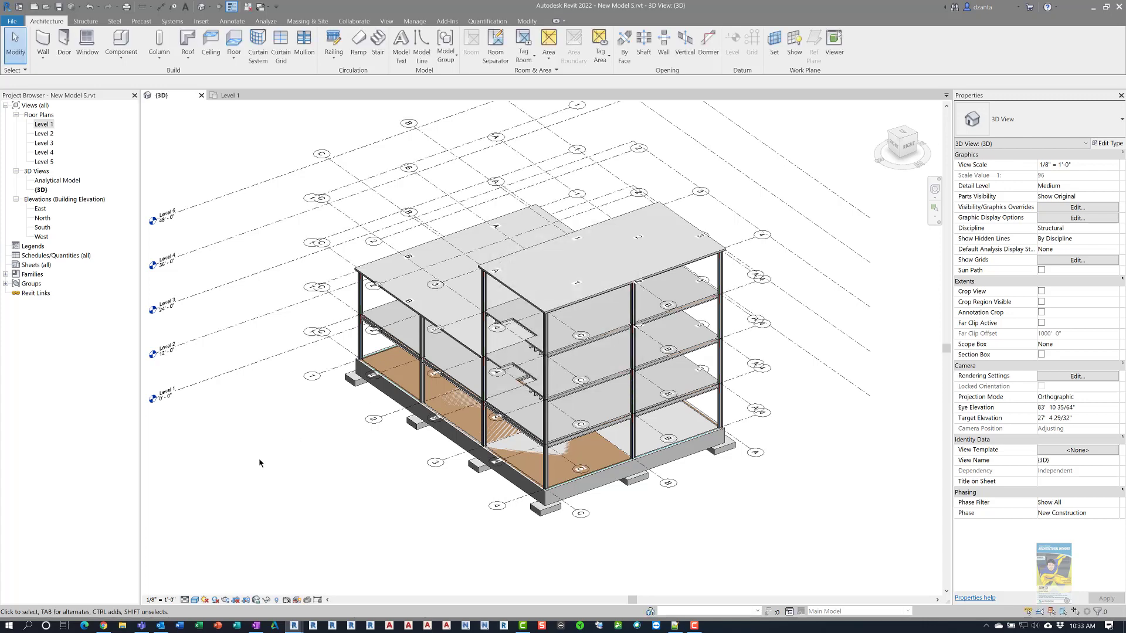
{"action": "mouse_move", "coordinate": [365, 488]}
{"action": "middle_mouse_down", "text": "shift"}
{"action": "mouse_move", "coordinate": [394, 351]}
{"action": "mouse_move", "coordinate": [321, 394]}
{"action": "mouse_move", "coordinate": [335, 453]}
{"action": "mouse_move", "coordinate": [454, 465]}
{"action": "mouse_move", "coordinate": [495, 486]}
{"action": "mouse_move", "coordinate": [727, 325]}
{"action": "middle_mouse_up", "text": "shift"}
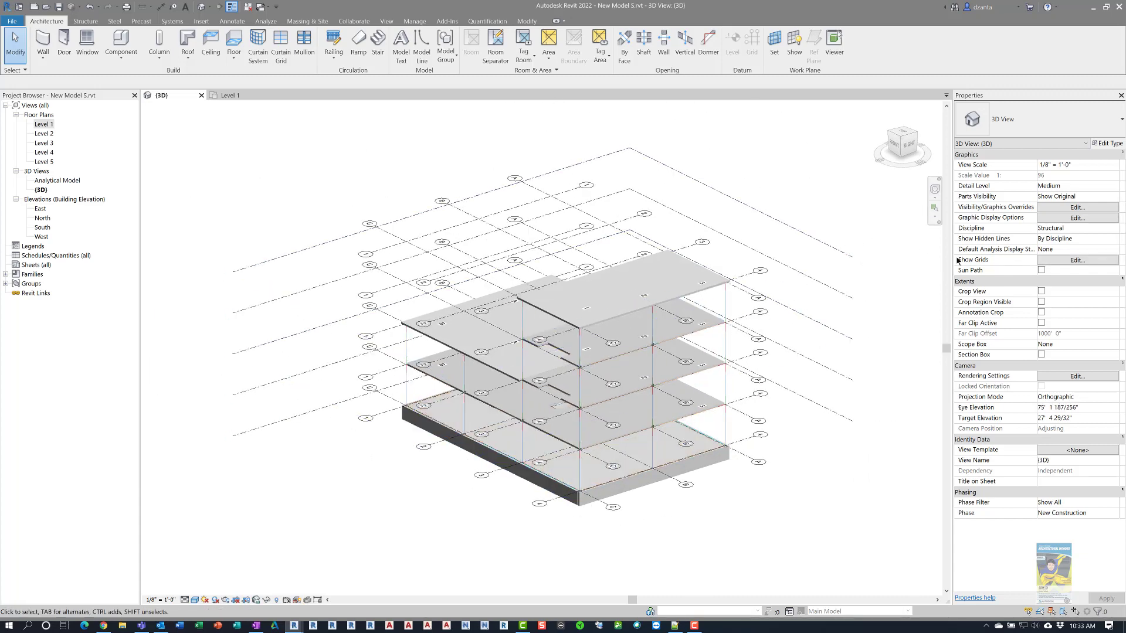
- Uncheck Levels 2–5 in Show Grids so grids show only at Level 1
{"action": "left_click", "coordinate": [1058, 260]}
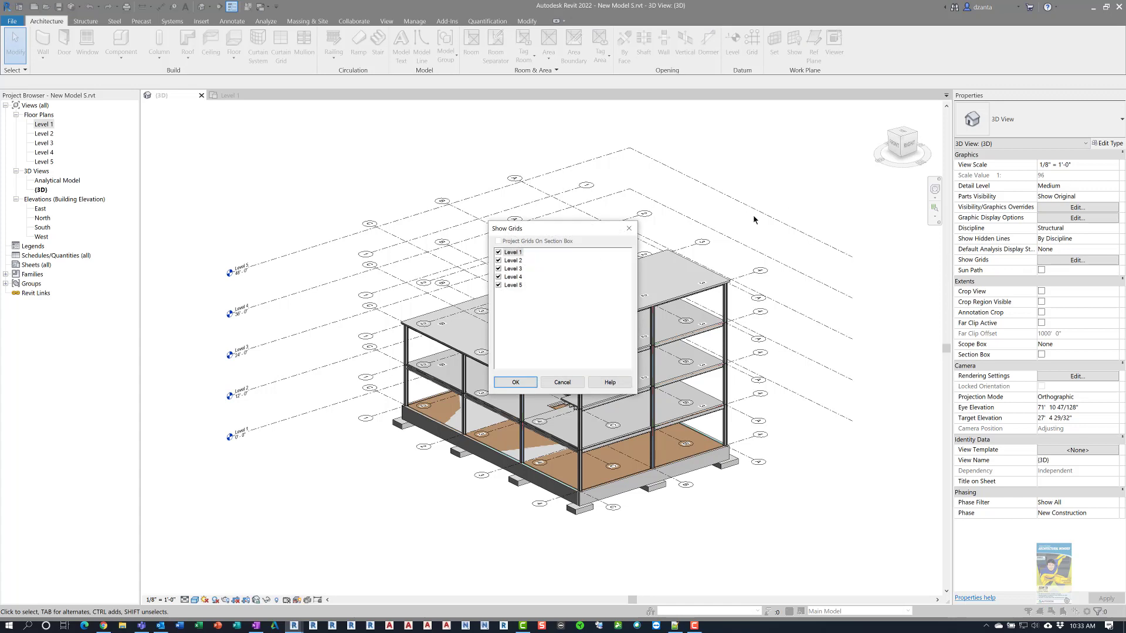
{"action": "left_click", "coordinate": [498, 260]}
{"action": "left_click", "coordinate": [498, 276]}
{"action": "left_click", "coordinate": [515, 383]}
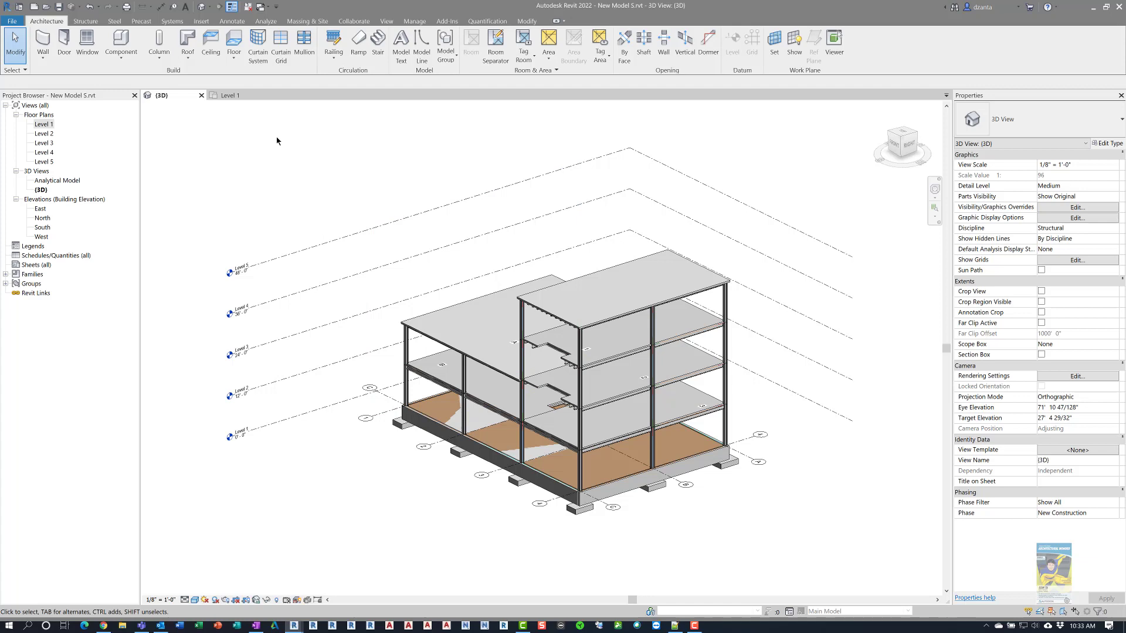
- Close the Level 1 plan, reset the 3D view to Home, and save the model
{"action": "left_click", "coordinate": [266, 96]}
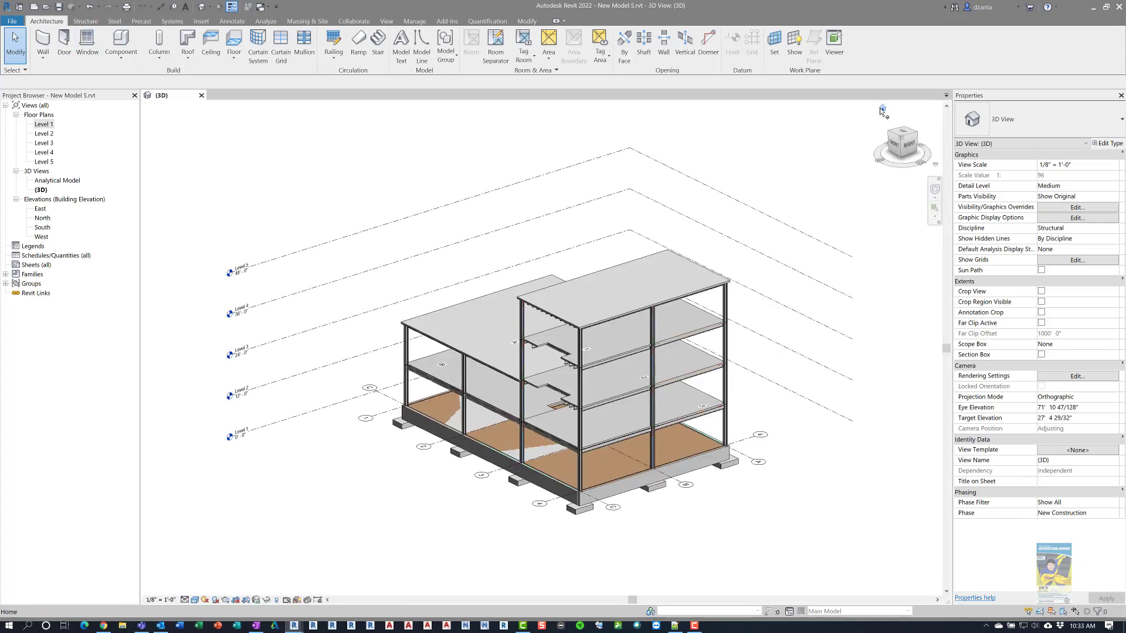
{"action": "left_click", "coordinate": [882, 110]}
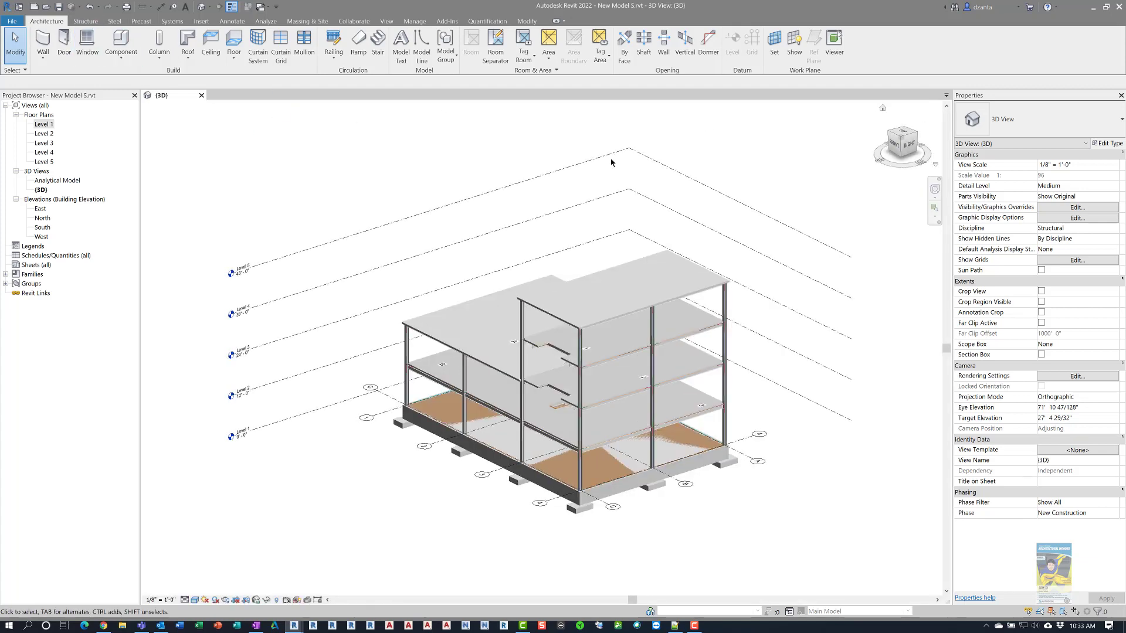
{"action": "left_click", "coordinate": [59, 7]}
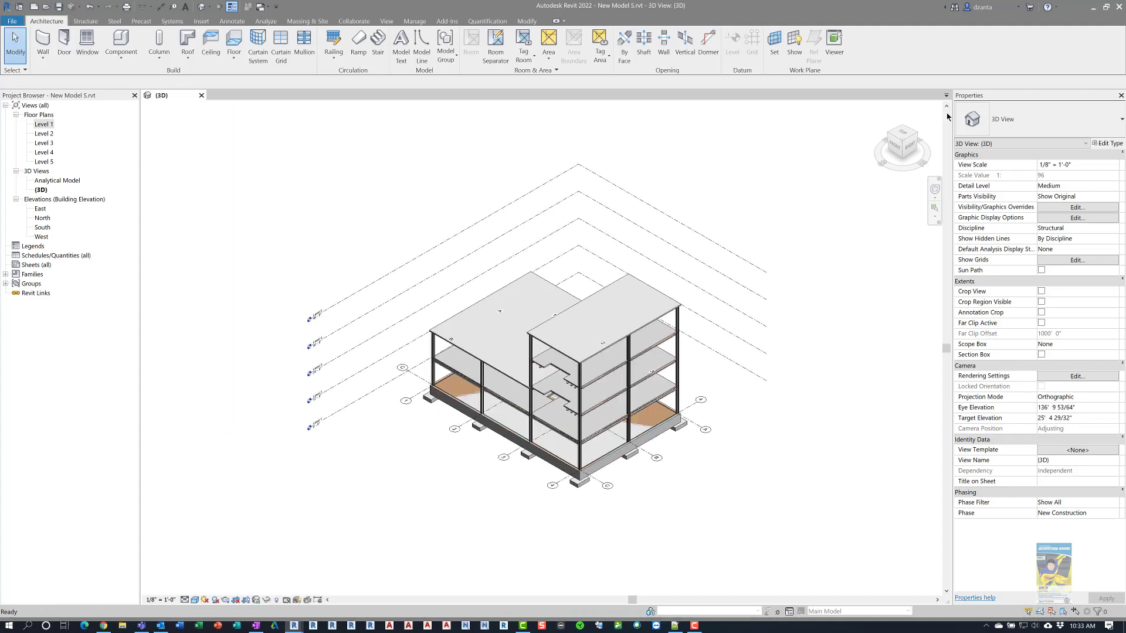
- Switch to New Model A and open, then close, its Level 1 floor plan
{"action": "left_click", "coordinate": [1093, 7]}
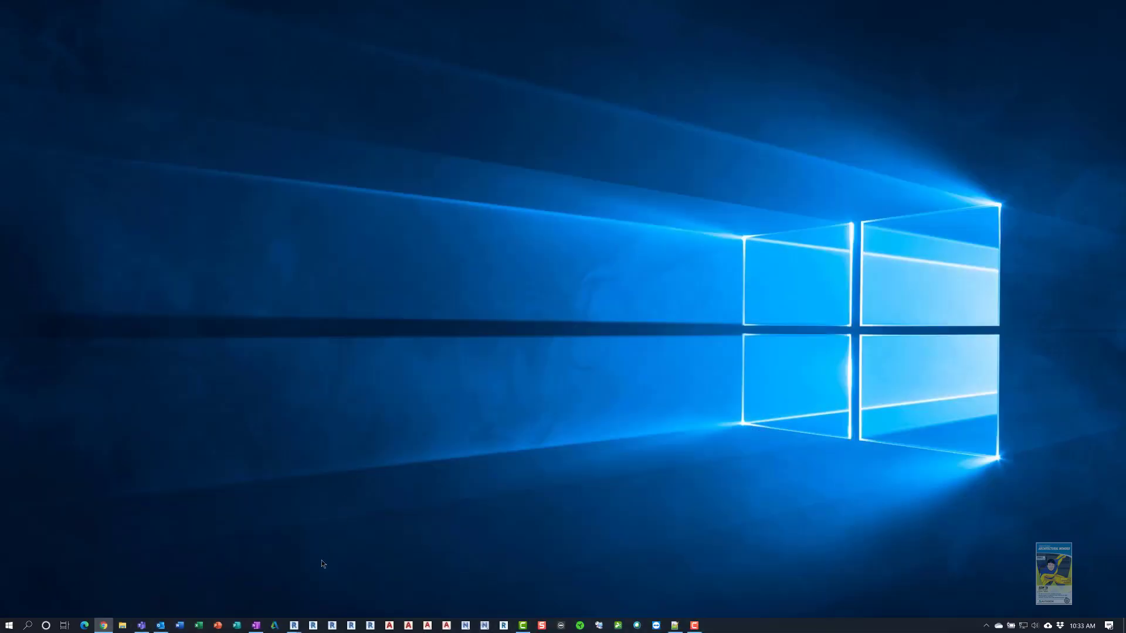
{"action": "mouse_move", "coordinate": [294, 625]}
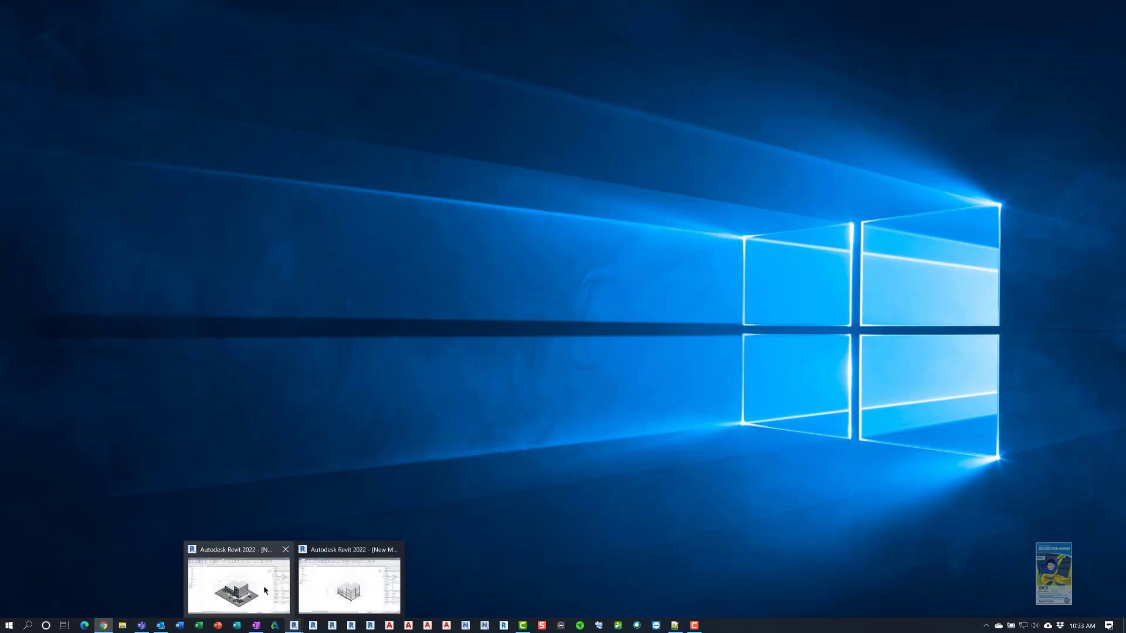
{"action": "left_click", "coordinate": [263, 590]}
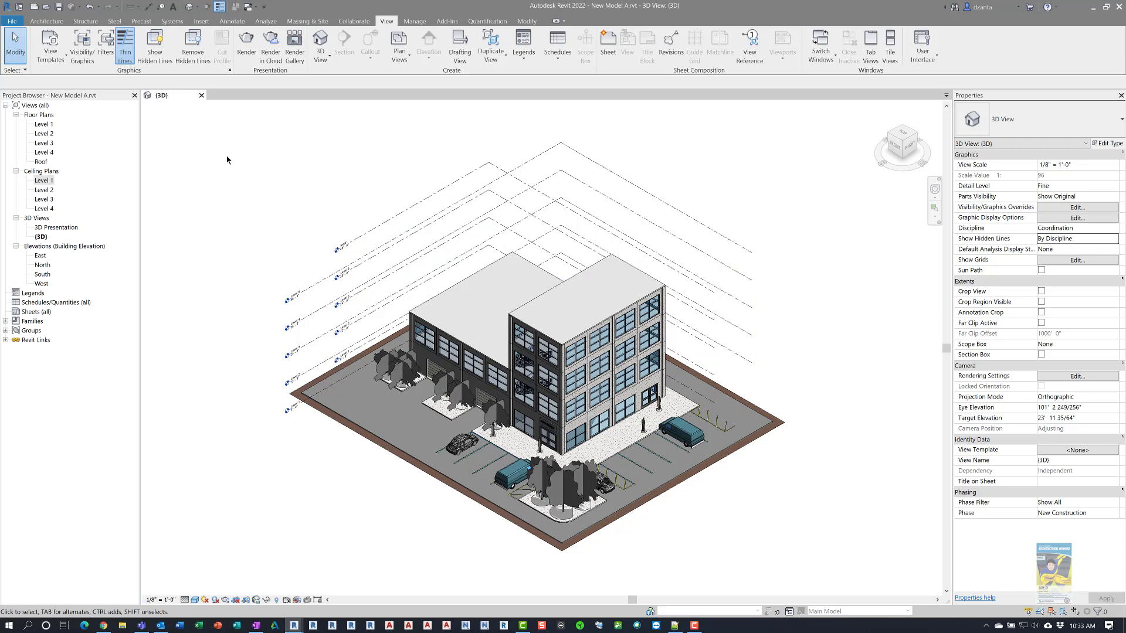
{"action": "left_click", "coordinate": [49, 125]}
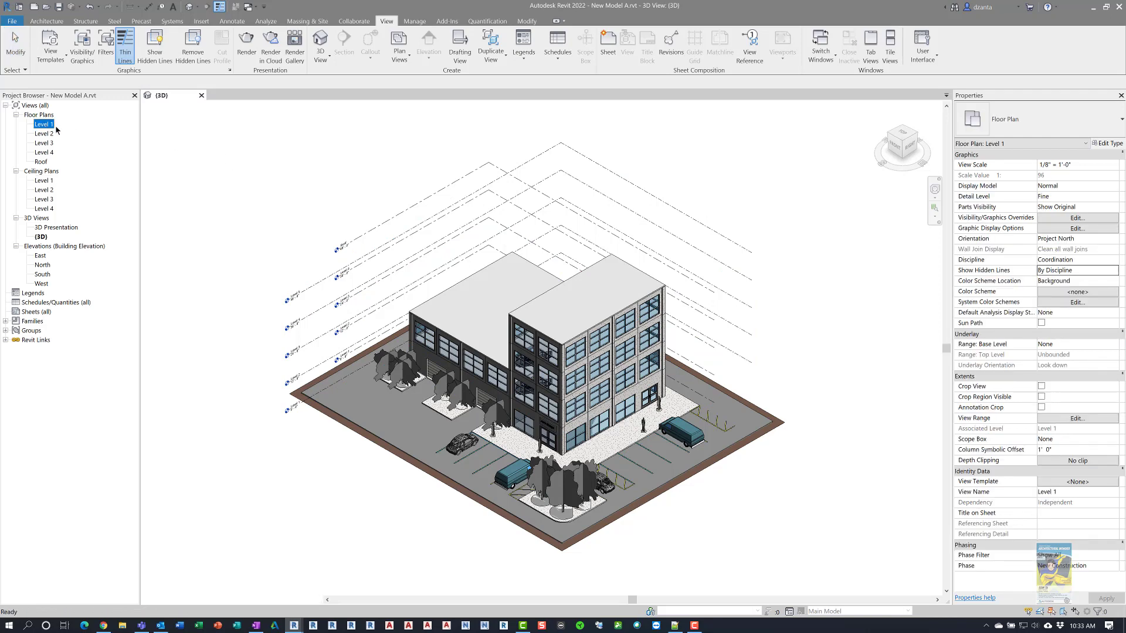
{"action": "double_click", "coordinate": [44, 124]}
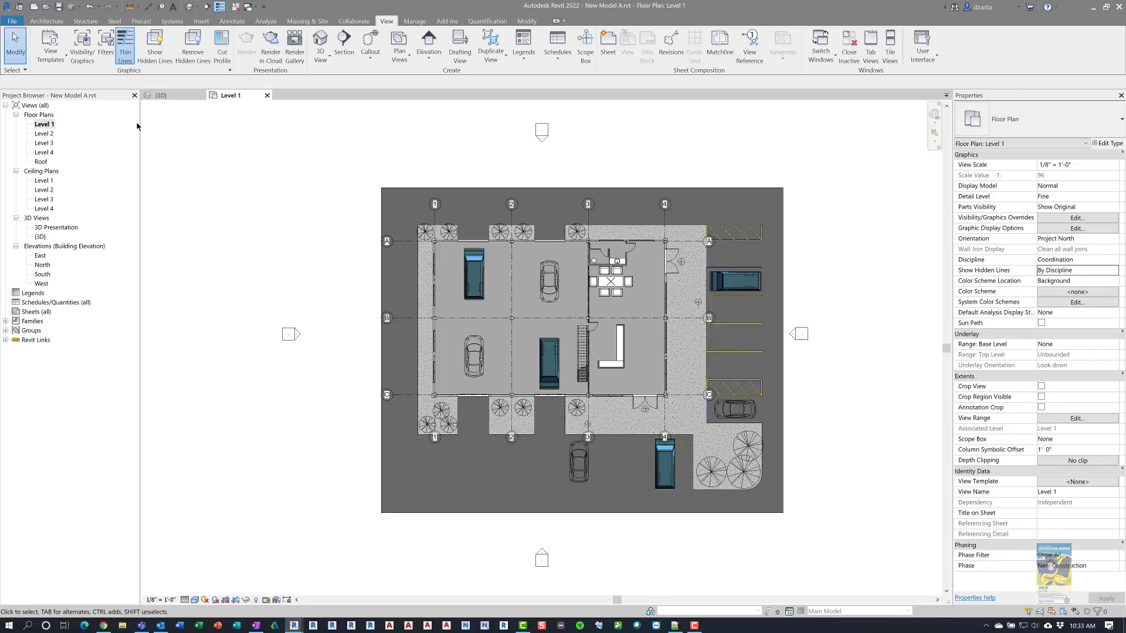
{"action": "left_click", "coordinate": [267, 95]}
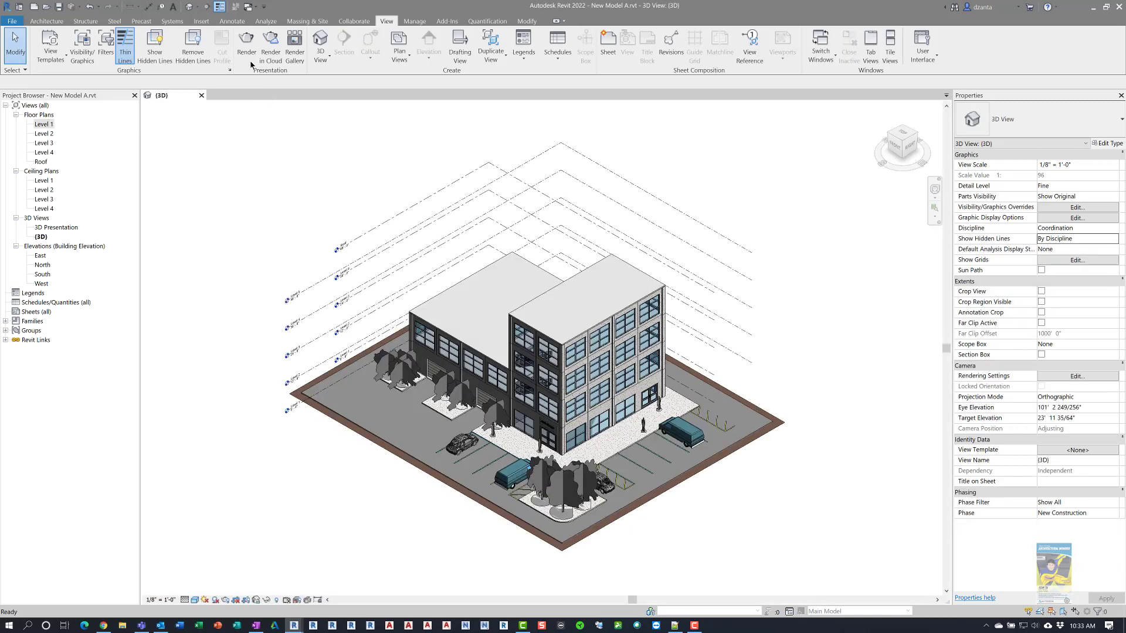
{"action": "left_click", "coordinate": [201, 22]}
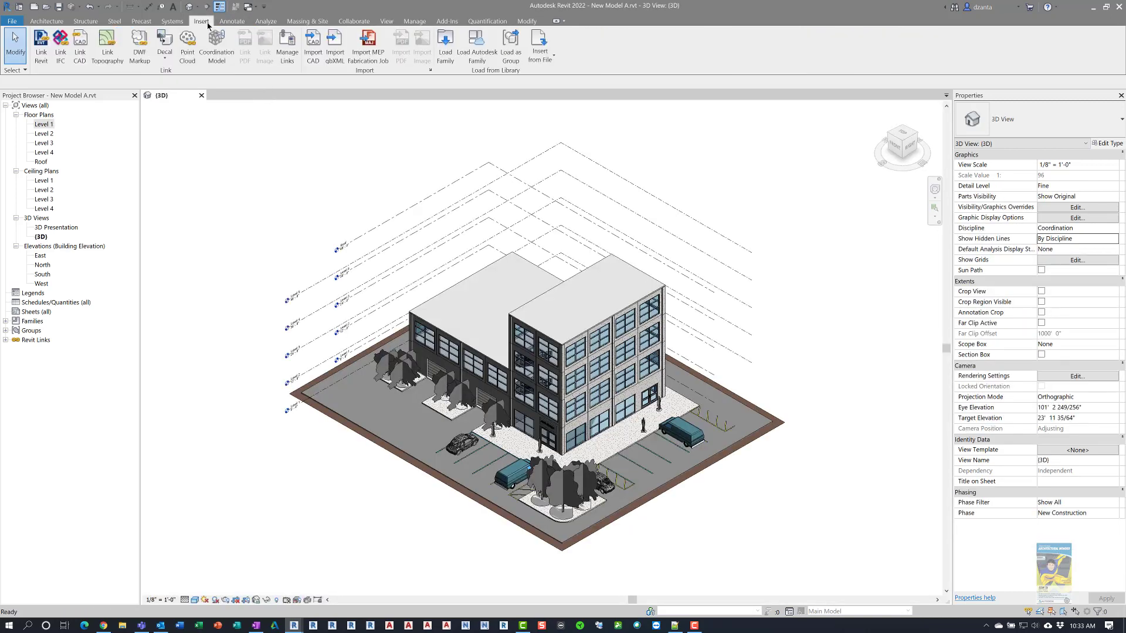
{"action": "left_click", "coordinate": [287, 46]}
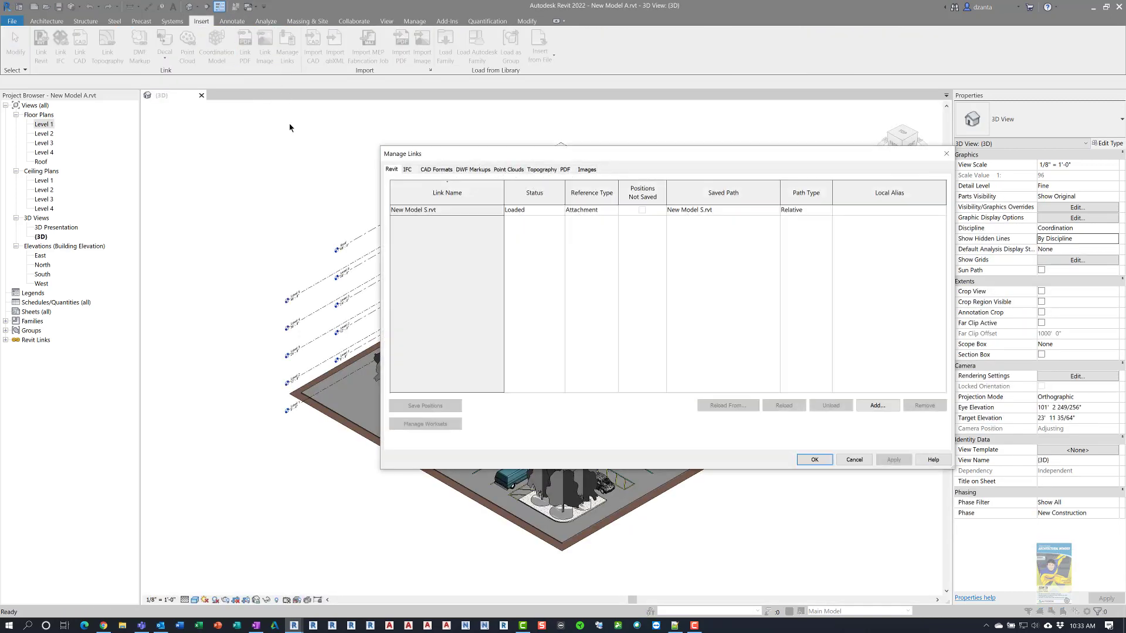
{"action": "left_click_drag", "start_coordinate": [420, 153], "coordinate": [293, 174]}
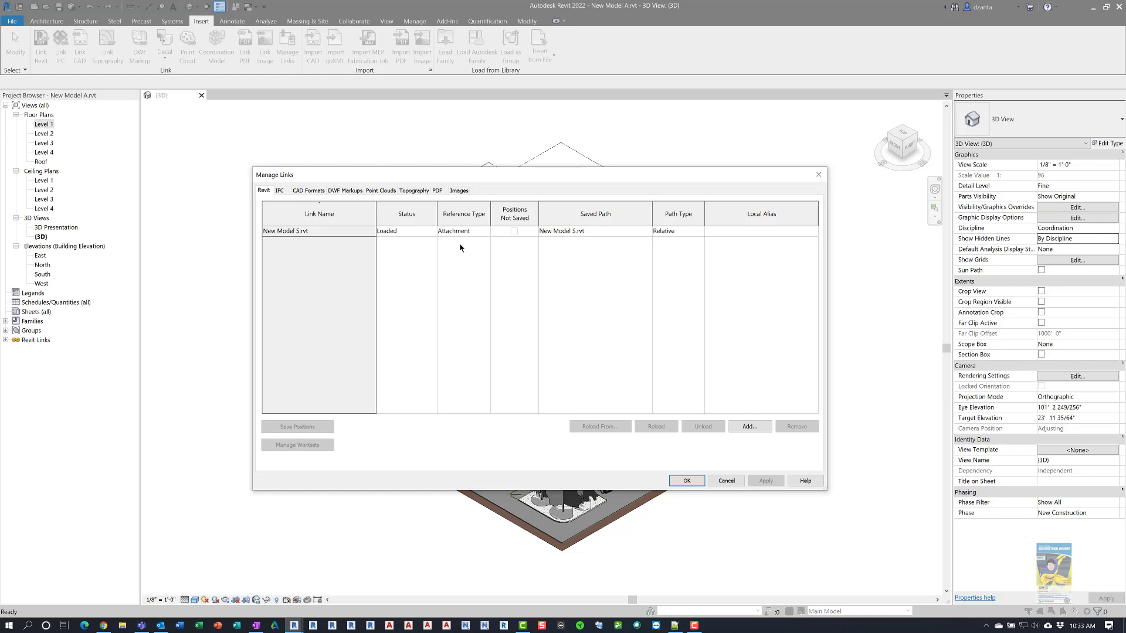
{"action": "left_click", "coordinate": [487, 231]}
{"action": "left_click", "coordinate": [488, 232]}
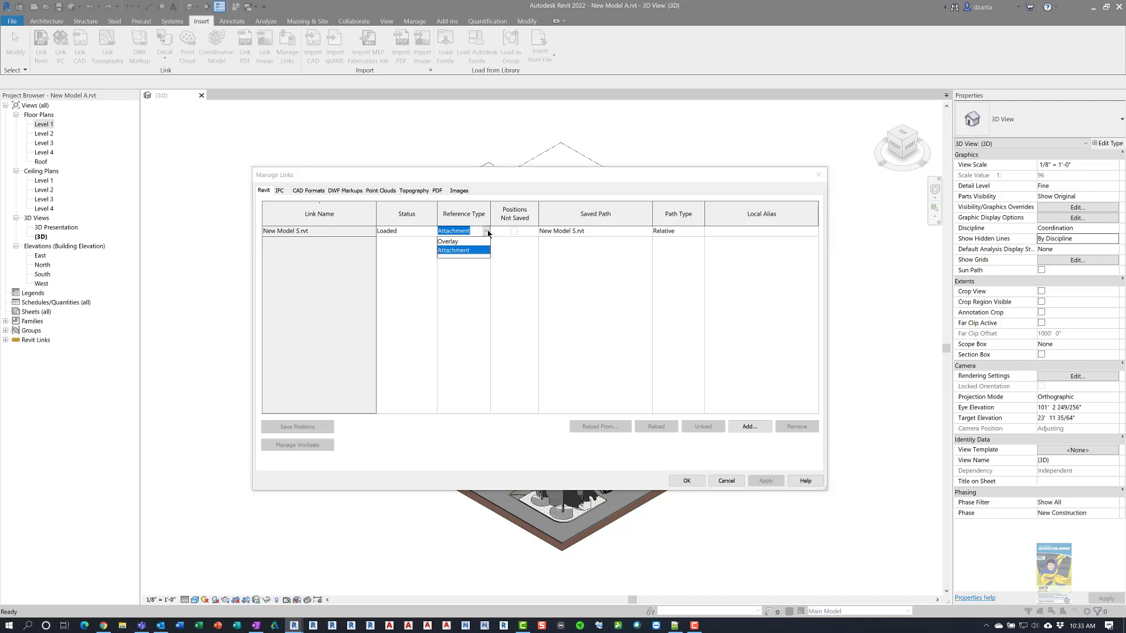
{"action": "left_click", "coordinate": [488, 232]}
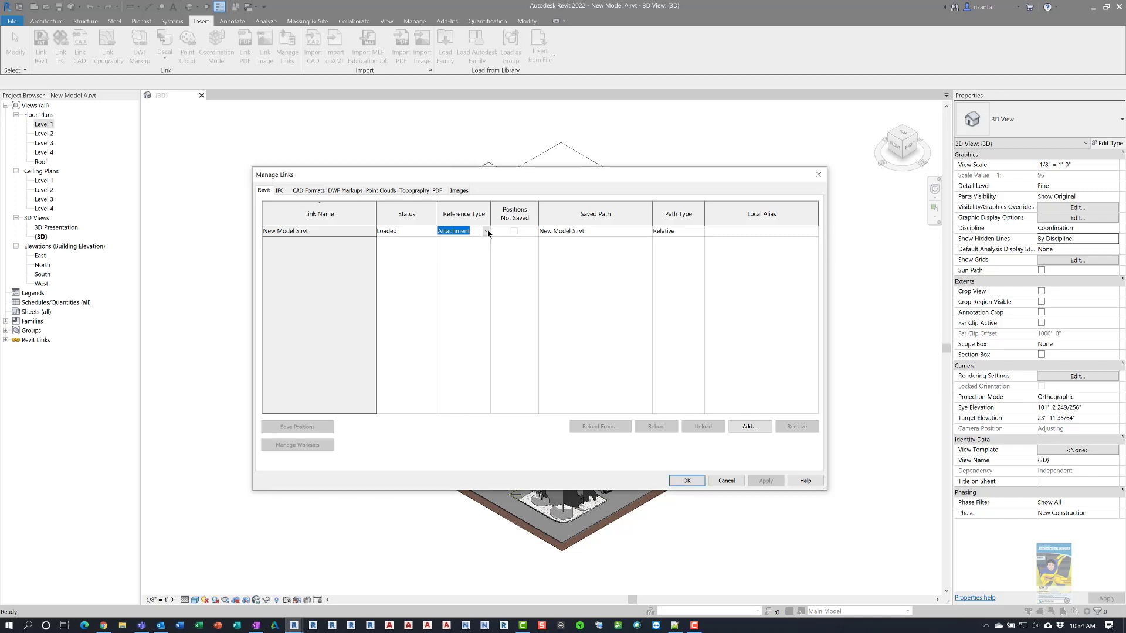
{"action": "left_click", "coordinate": [679, 482]}
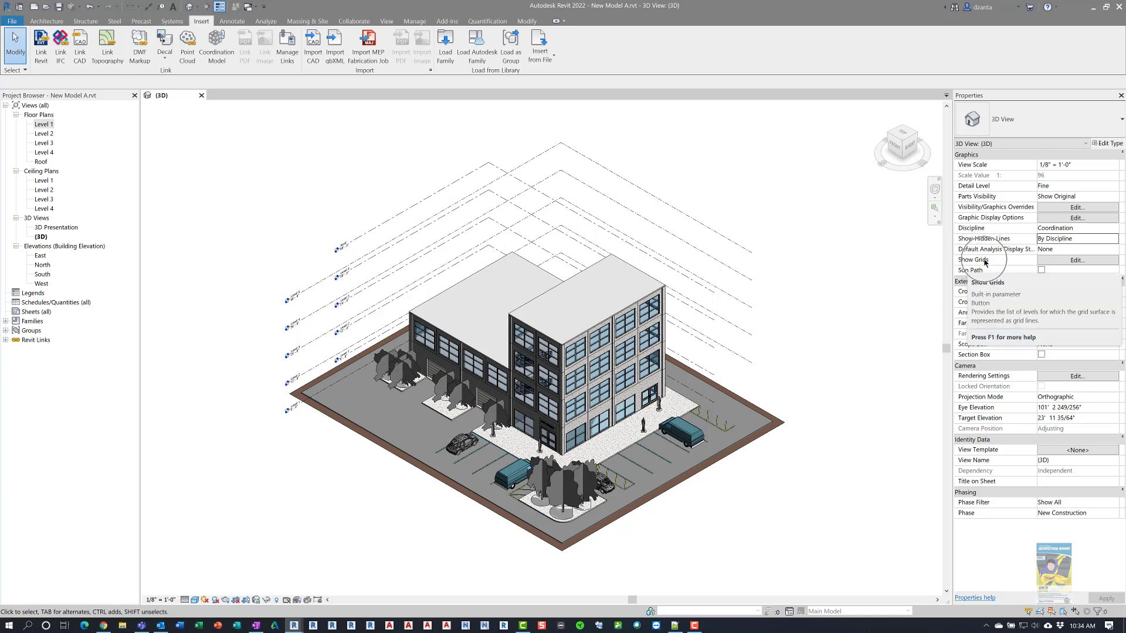
{"action": "left_click", "coordinate": [1077, 260]}
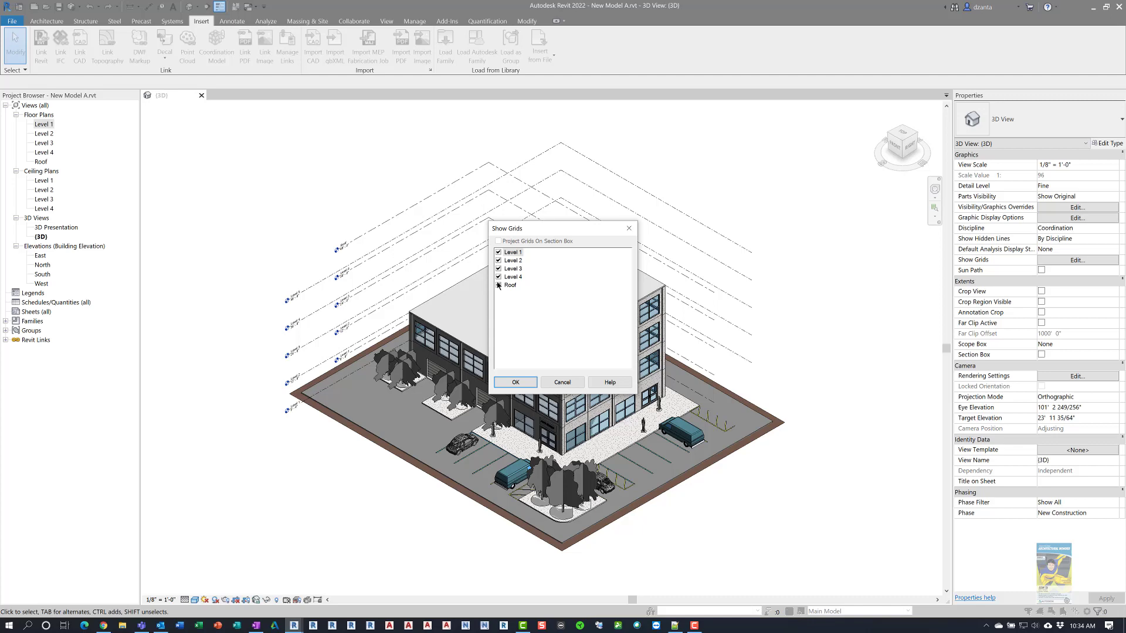
{"action": "left_click", "coordinate": [573, 382]}
- Set New Model S.rvt's link display to By Linked View using its {3D} view
{"action": "key", "text": "v"}
{"action": "key", "text": "g"}
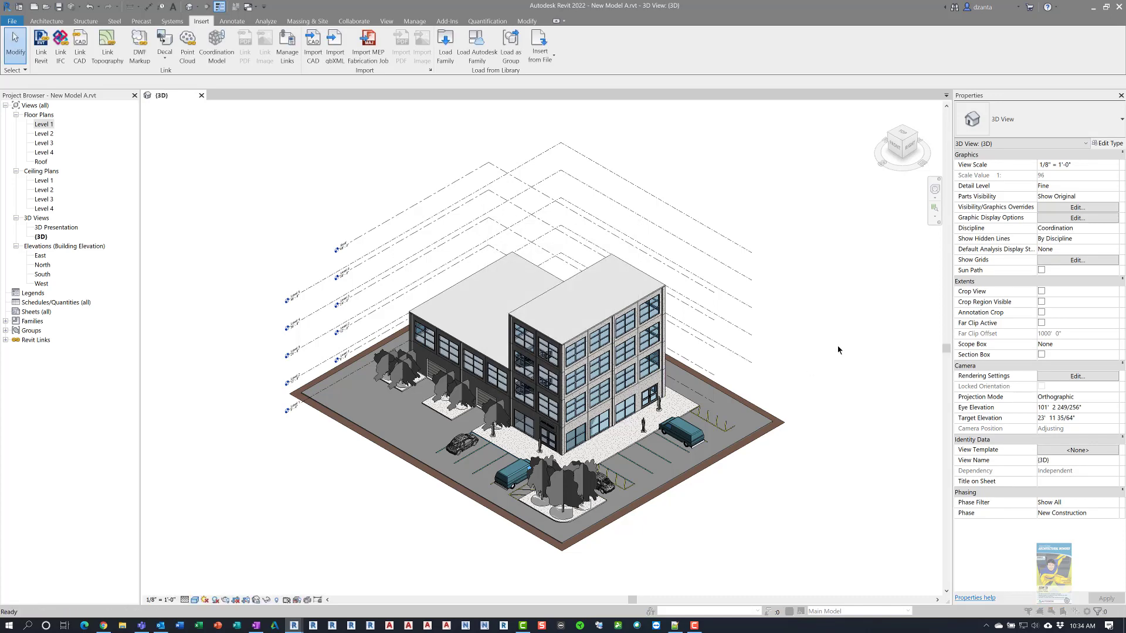
{"action": "left_click", "coordinate": [353, 158]}
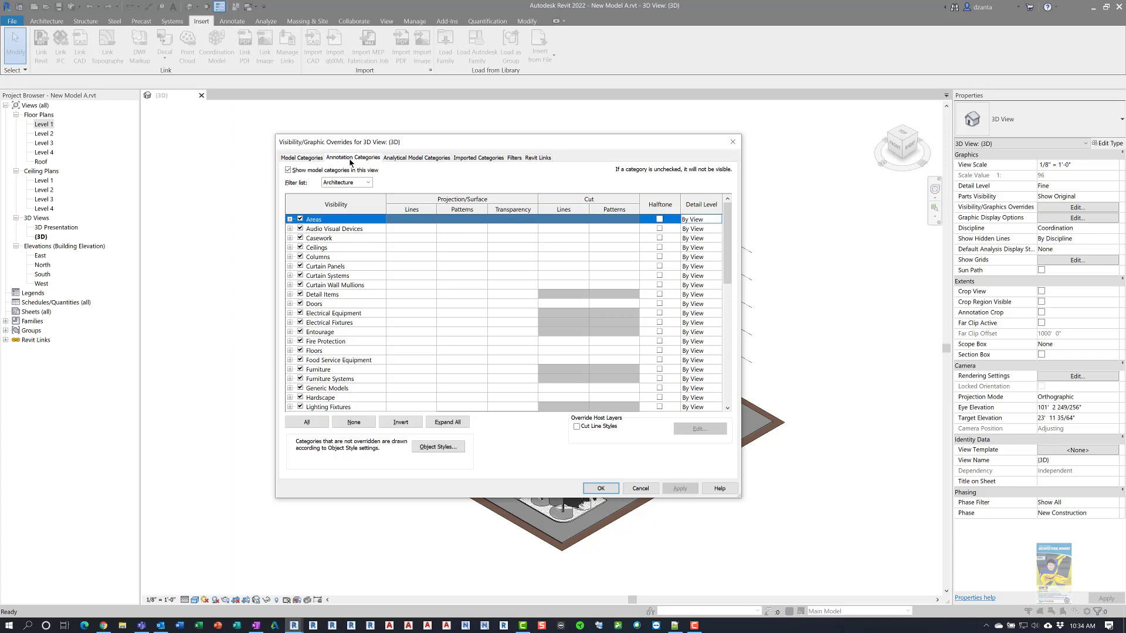
{"action": "scroll", "coordinate": [332, 338], "scroll_direction": "down", "scroll_amount": 2}
{"action": "scroll", "coordinate": [330, 338], "scroll_direction": "down", "scroll_amount": 2}
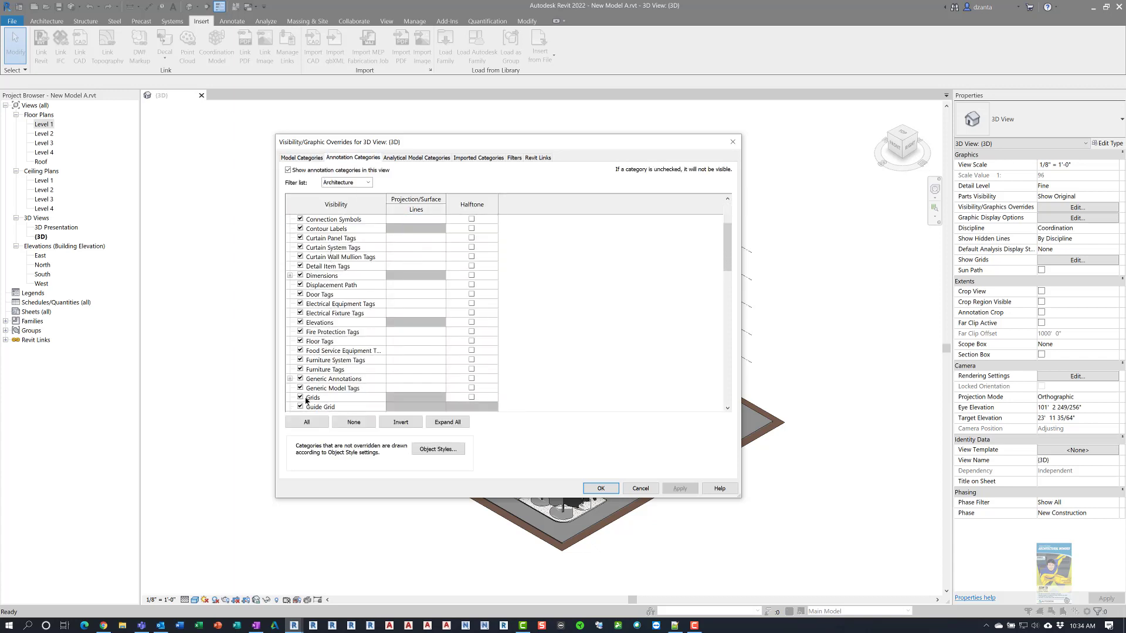
{"action": "left_click", "coordinate": [534, 159]}
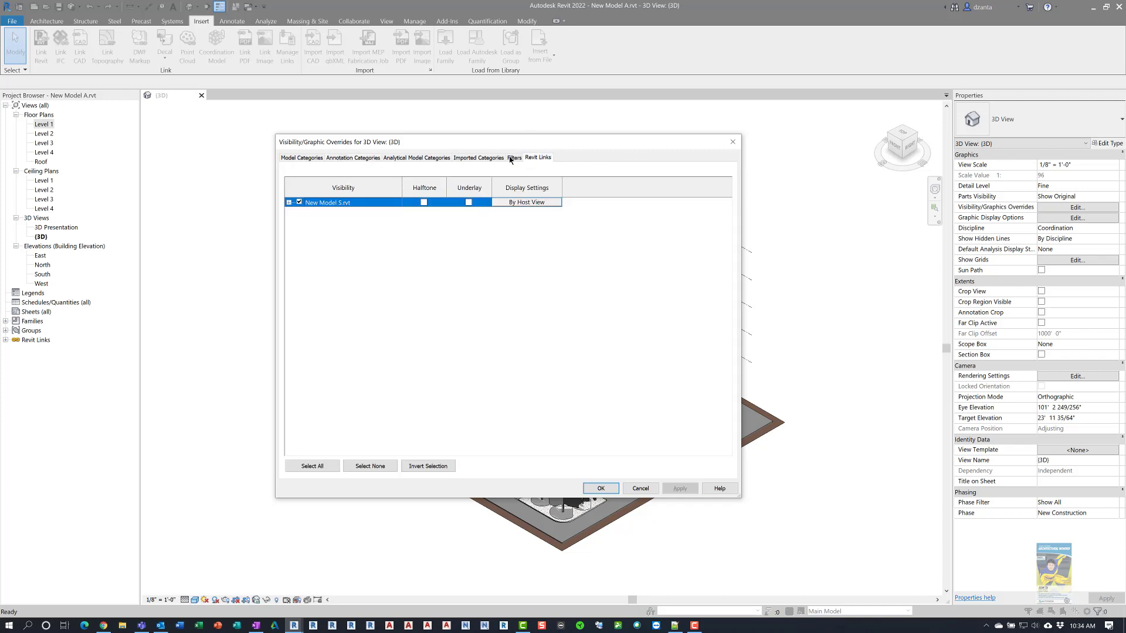
{"action": "left_click", "coordinate": [523, 203]}
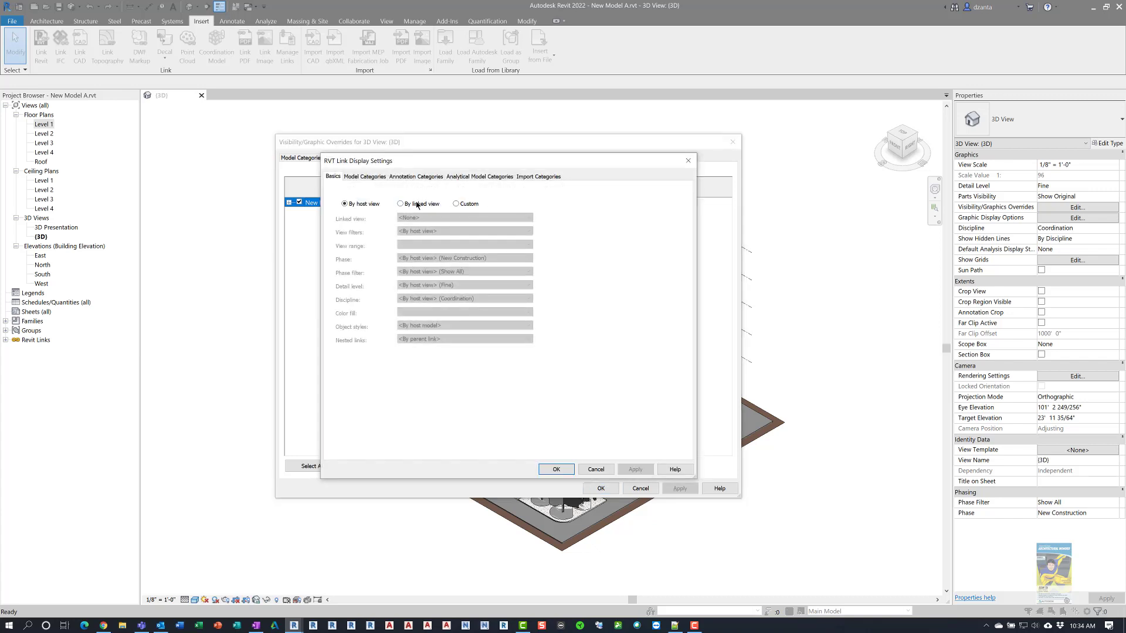
{"action": "left_click", "coordinate": [416, 205]}
{"action": "left_click", "coordinate": [428, 217]}
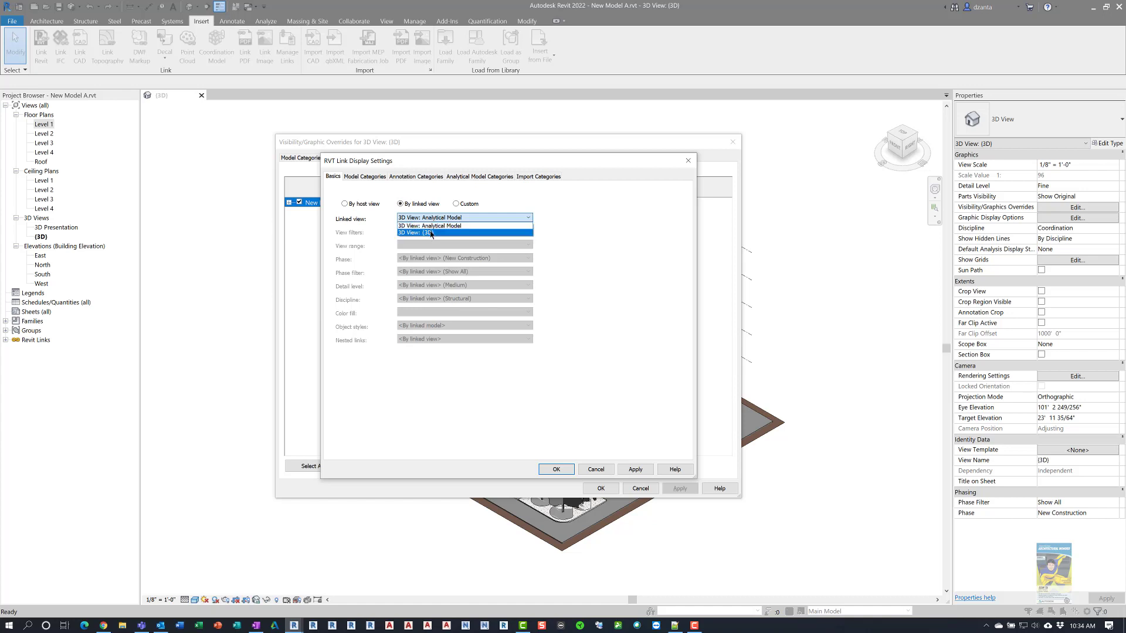
{"action": "left_click", "coordinate": [431, 234]}
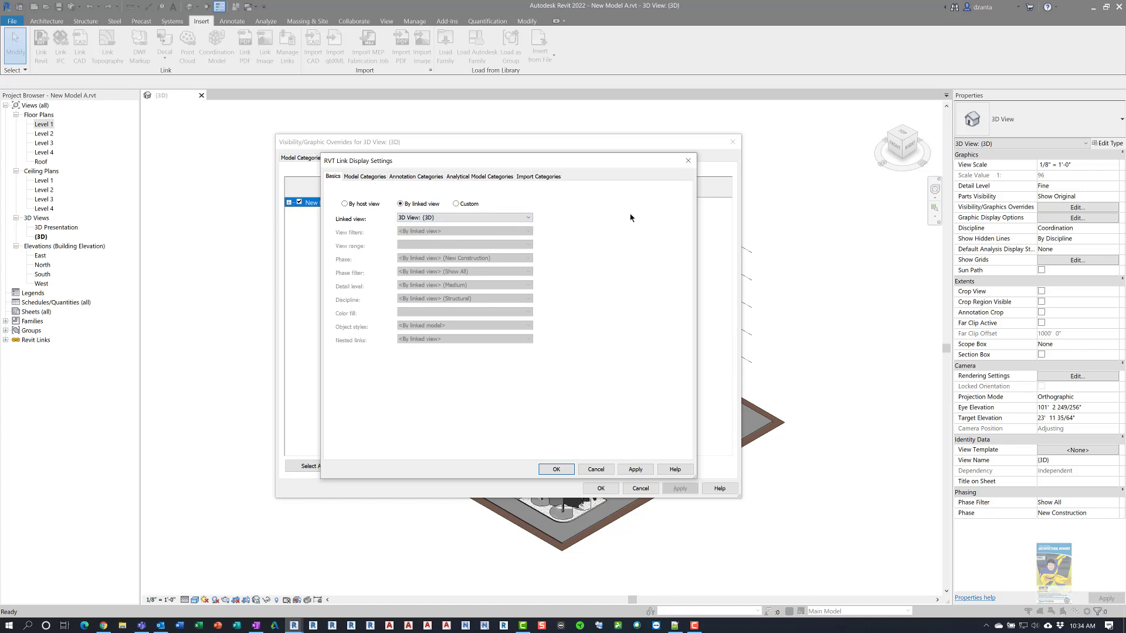
{"action": "left_click", "coordinate": [557, 472]}
{"action": "left_click", "coordinate": [600, 489]}
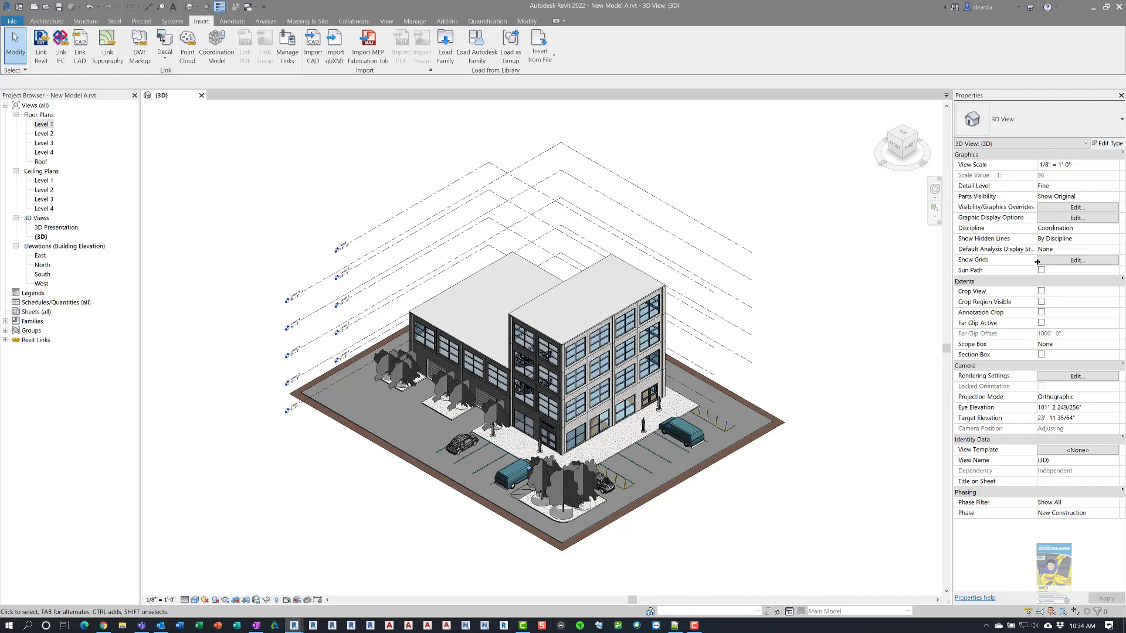
- Set the New Model S link display to Custom with <Custom> annotation categories, Grids kept on
{"action": "key", "text": "v"}
{"action": "key", "text": "g"}
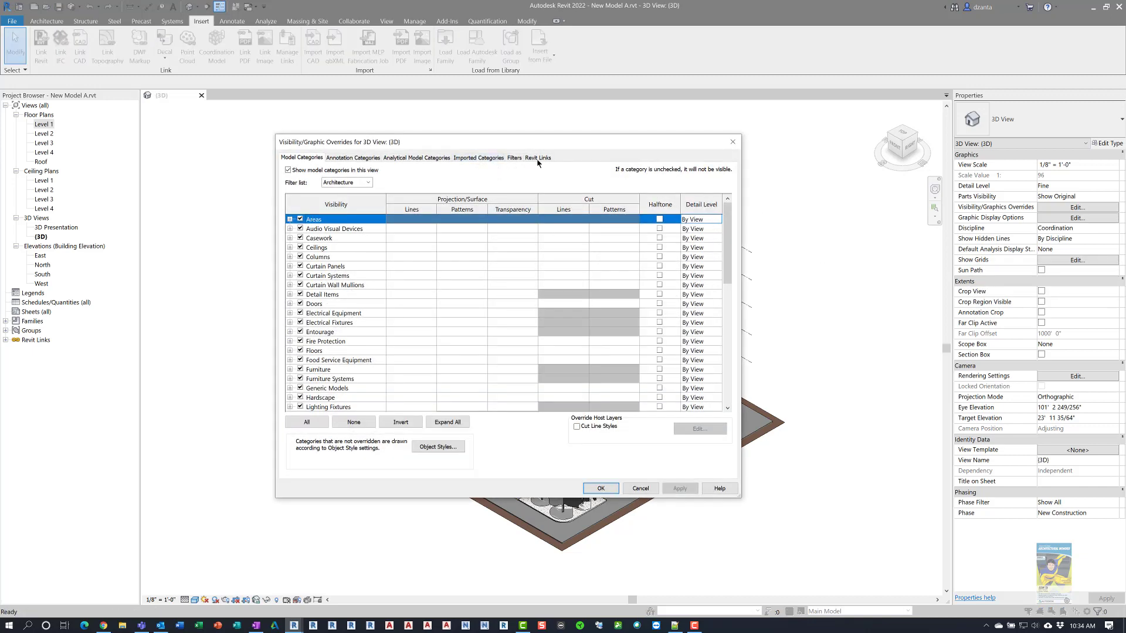
{"action": "left_click", "coordinate": [537, 158]}
{"action": "left_click", "coordinate": [538, 203]}
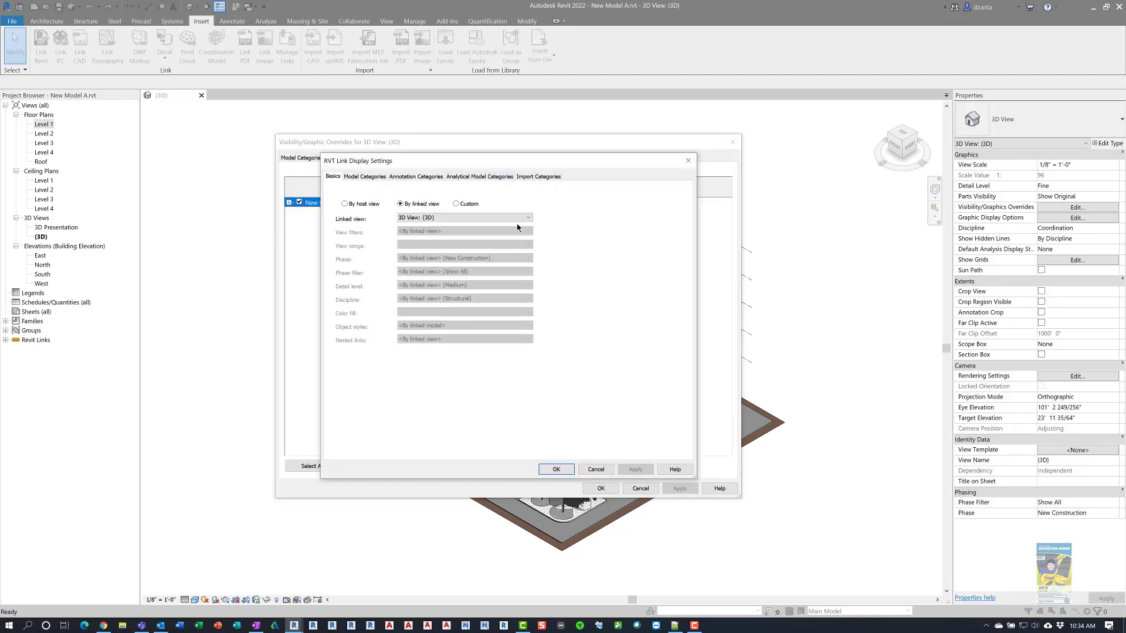
{"action": "left_click", "coordinate": [415, 176]}
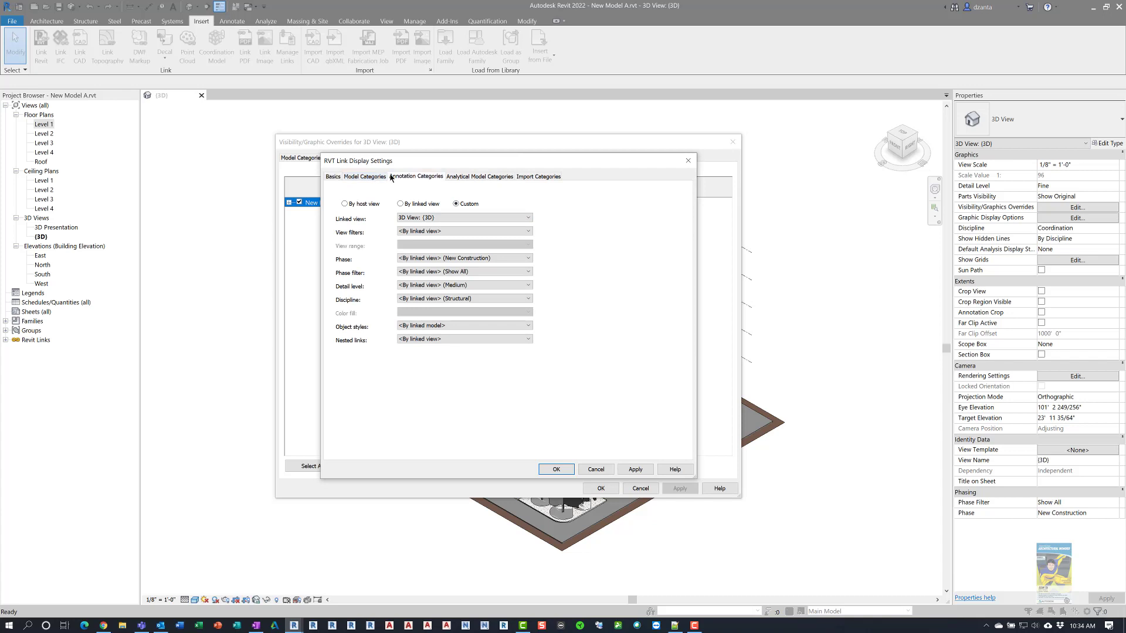
{"action": "left_click", "coordinate": [421, 194]}
{"action": "left_click", "coordinate": [431, 217]}
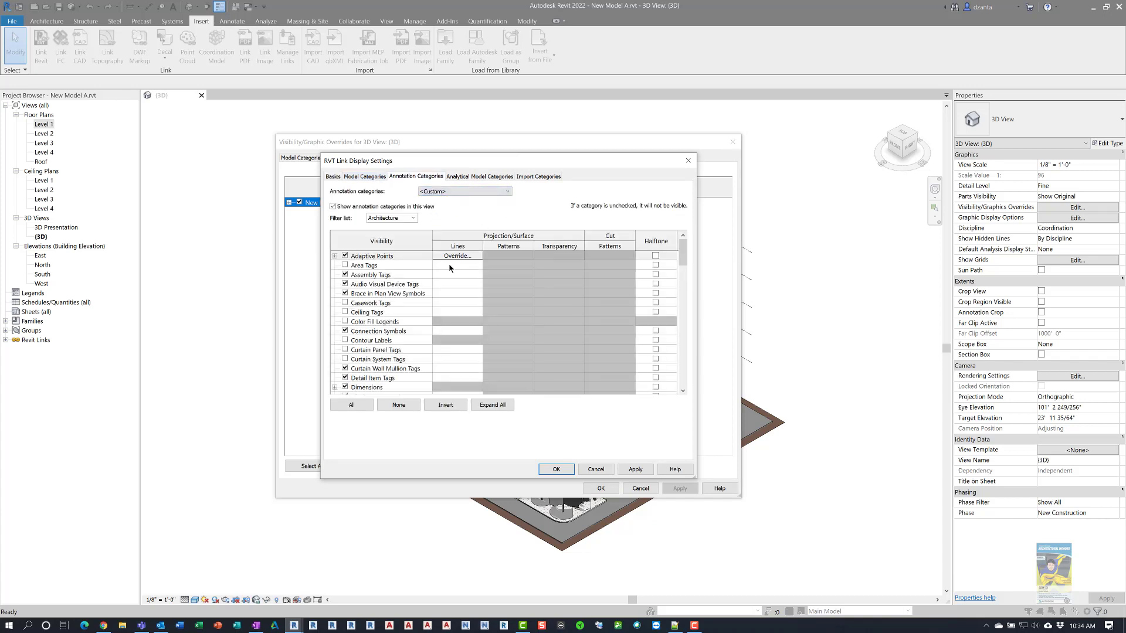
{"action": "scroll", "coordinate": [452, 348], "scroll_direction": "down", "scroll_amount": 2}
{"action": "scroll", "coordinate": [409, 364], "scroll_direction": "down", "scroll_amount": 2}
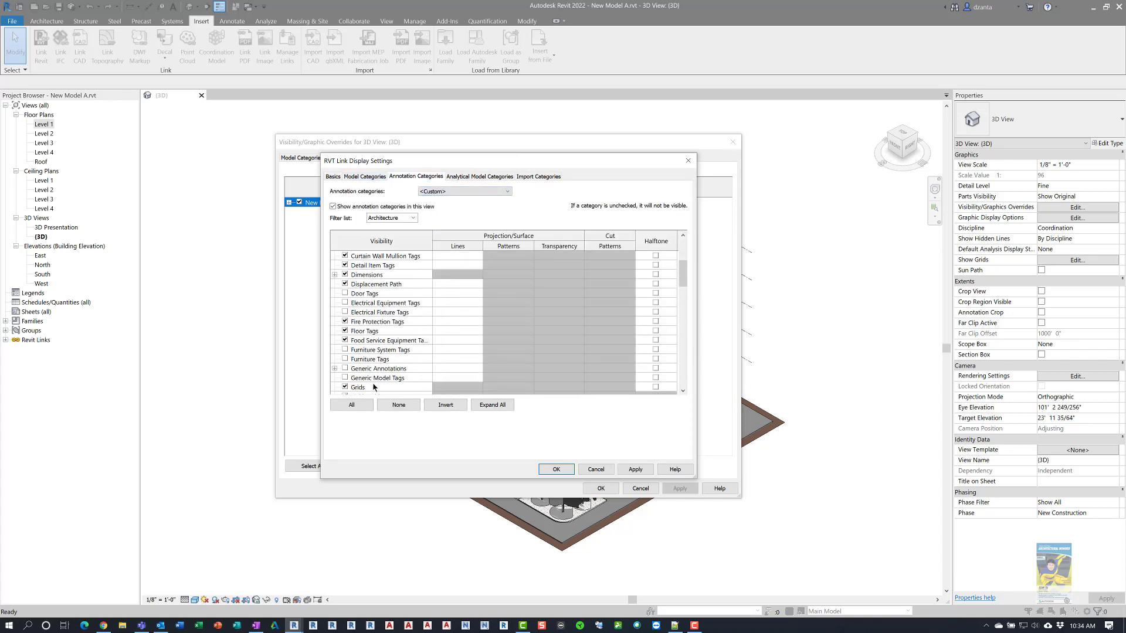
{"action": "scroll", "coordinate": [373, 385], "scroll_direction": "down", "scroll_amount": 1}
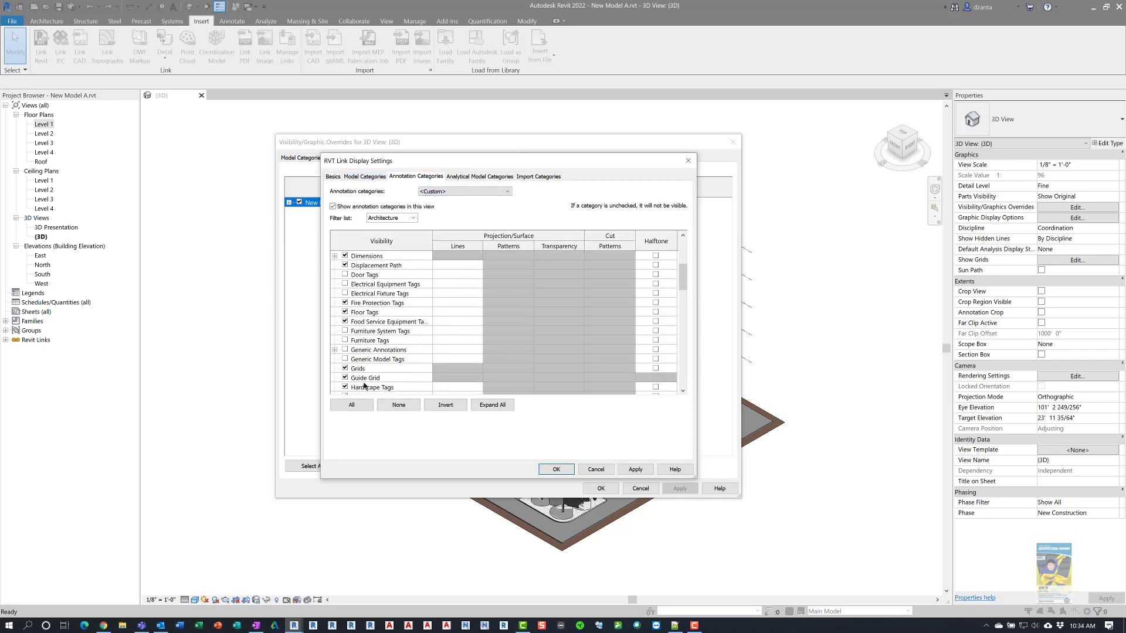
{"action": "left_click", "coordinate": [569, 473]}
{"action": "left_click", "coordinate": [607, 488]}
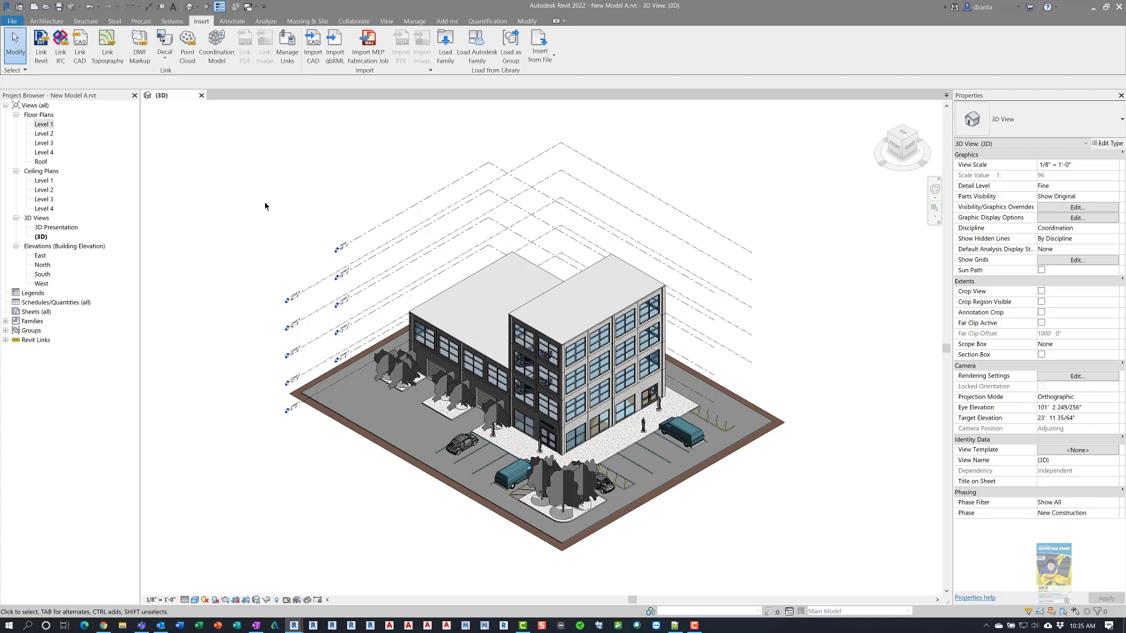
- Bring New Model S.rvt to the front, zoom in, and select grid C in 3D
{"action": "left_click", "coordinate": [1093, 7]}
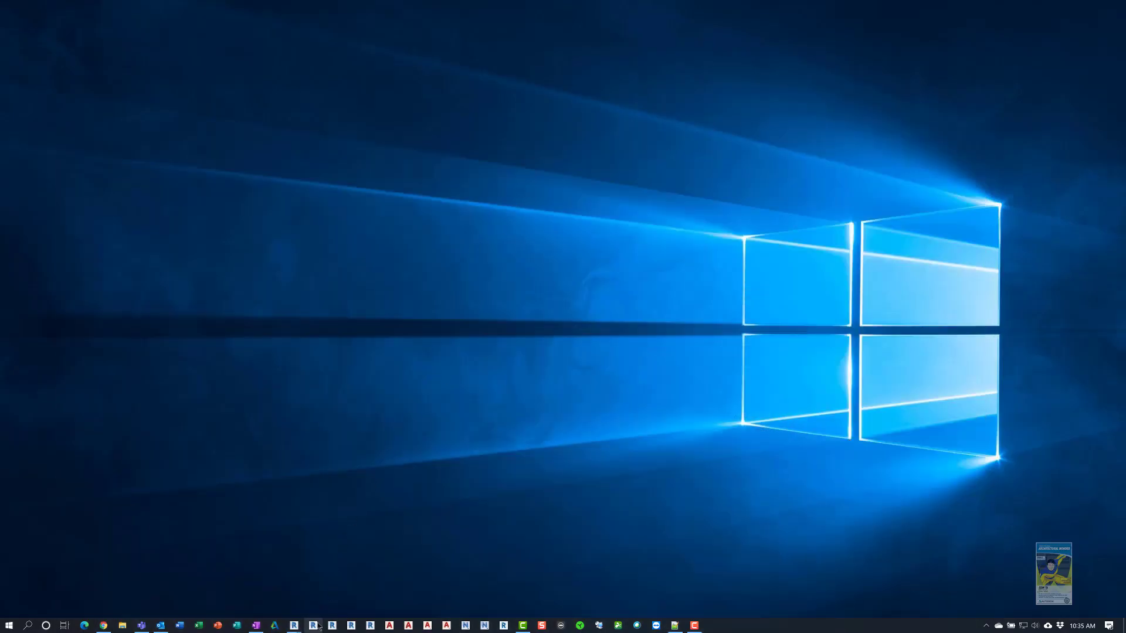
{"action": "left_click", "coordinate": [374, 593]}
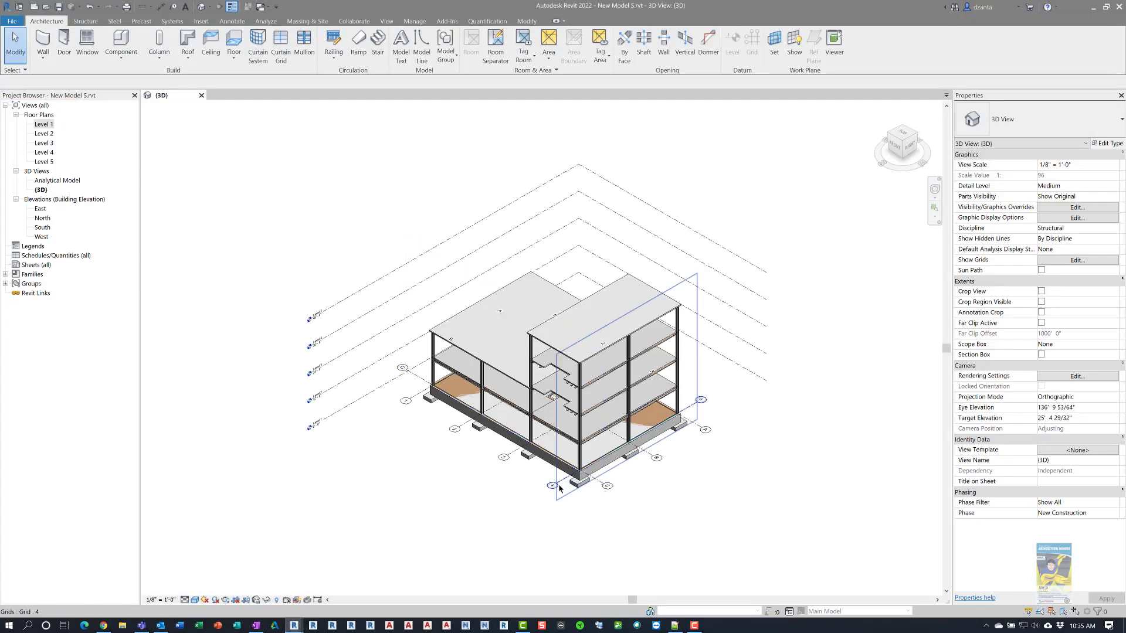
{"action": "scroll", "coordinate": [575, 499], "scroll_direction": "up", "scroll_amount": 2}
{"action": "scroll", "coordinate": [587, 486], "scroll_direction": "up", "scroll_amount": 2}
{"action": "scroll", "coordinate": [586, 487], "scroll_direction": "up", "scroll_amount": 1}
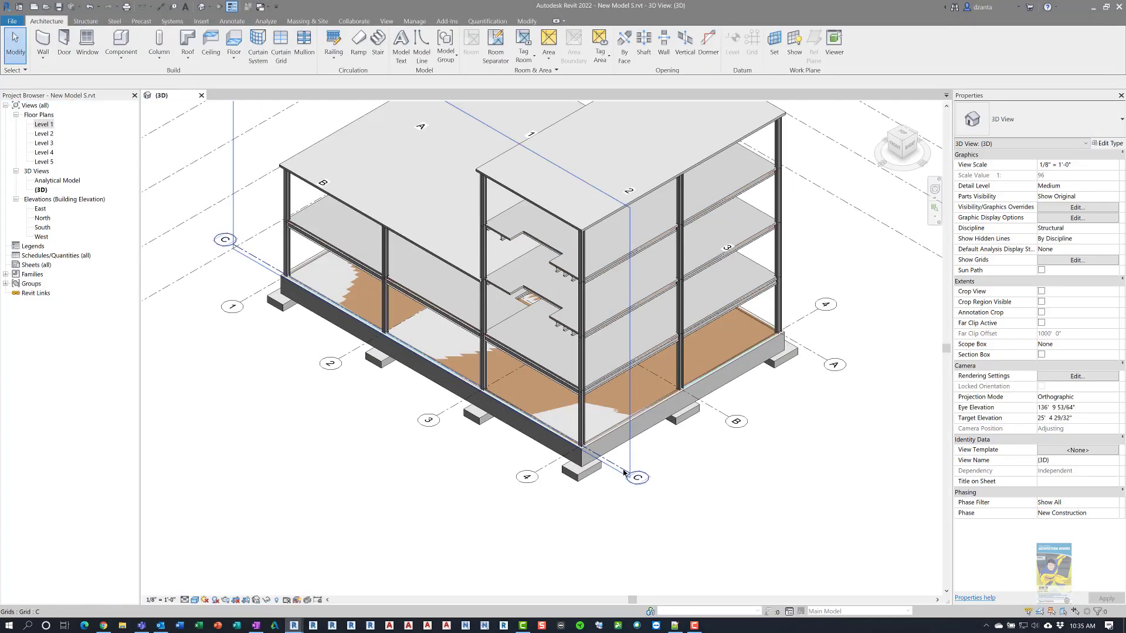
{"action": "left_click", "coordinate": [616, 498]}
{"action": "middle_click_drag", "start_coordinate": [614, 498], "coordinate": [622, 497], "text": "shift"}
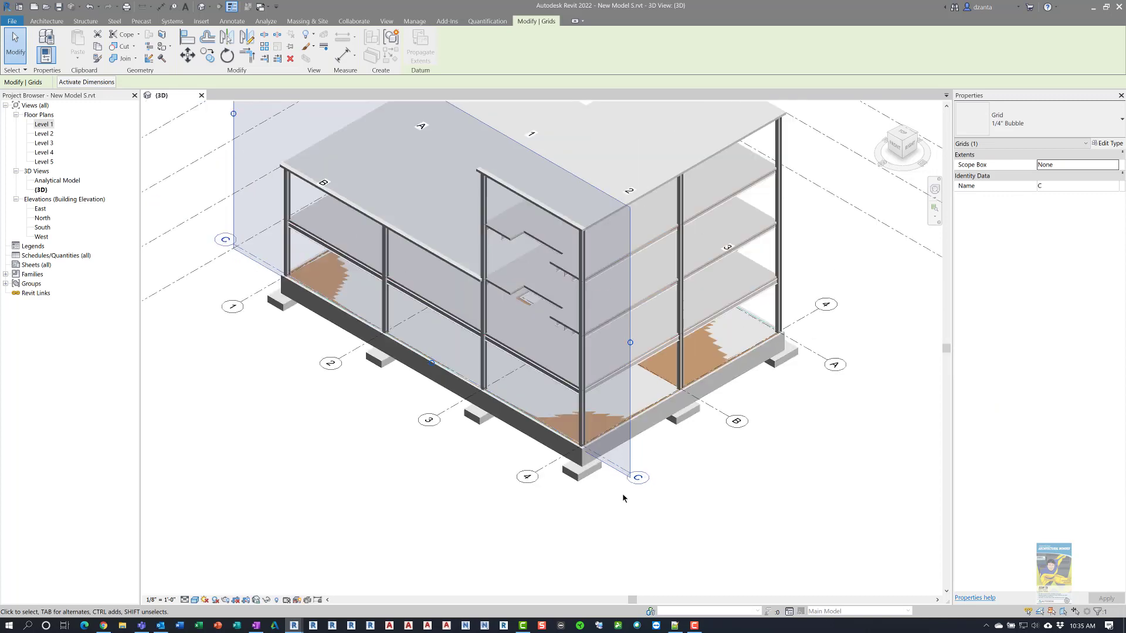
- Set the ViewCube to Top rotated 90°, then zoom and pan to show both grid C bubbles
{"action": "left_click", "coordinate": [906, 136]}
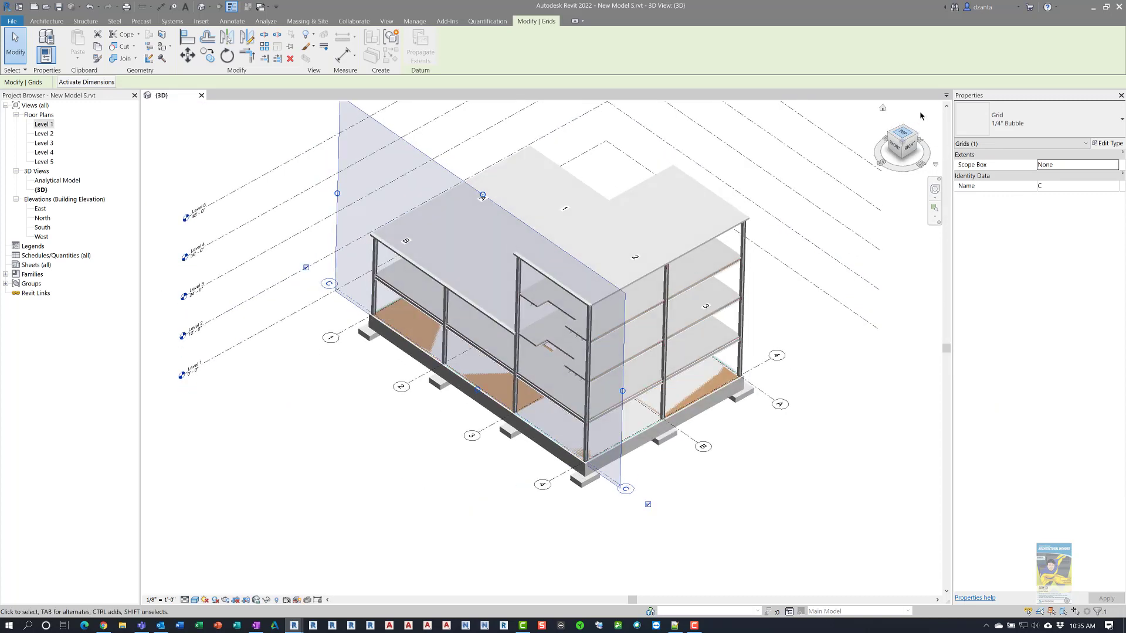
{"action": "left_click", "coordinate": [928, 106]}
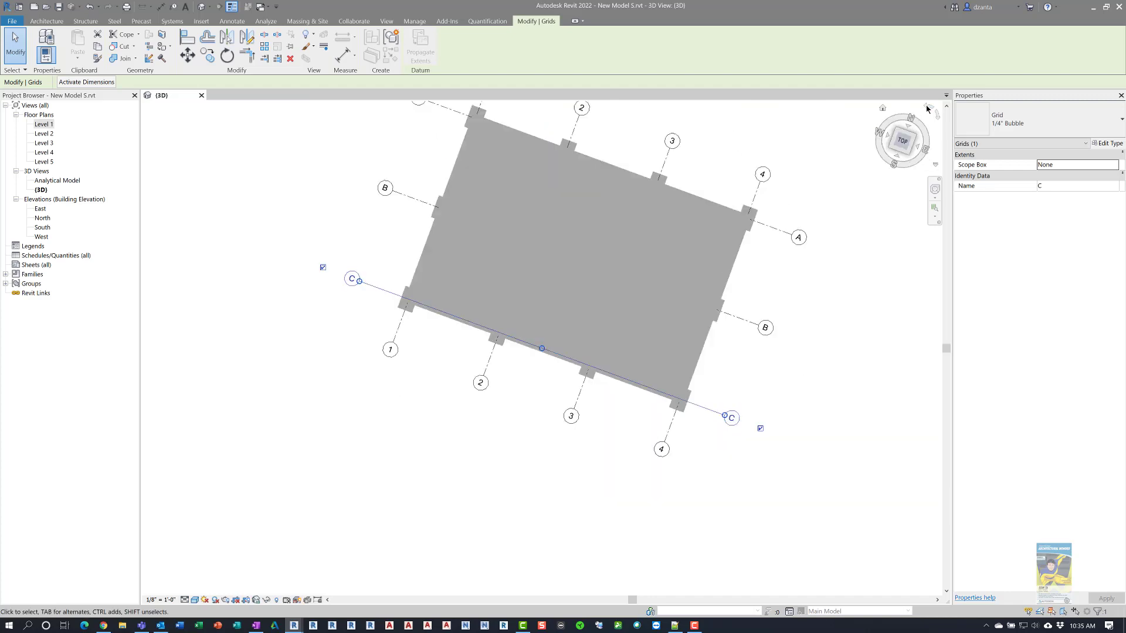
{"action": "scroll", "coordinate": [745, 317], "scroll_direction": "up", "scroll_amount": 2}
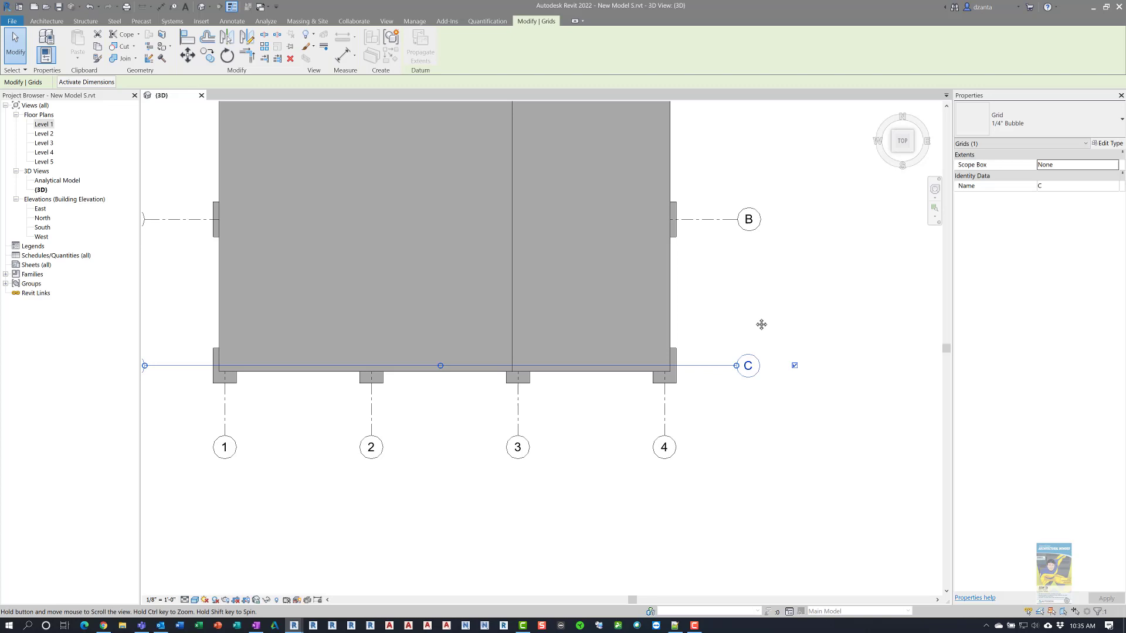
{"action": "middle_click_drag", "start_coordinate": [761, 322], "coordinate": [804, 320]}
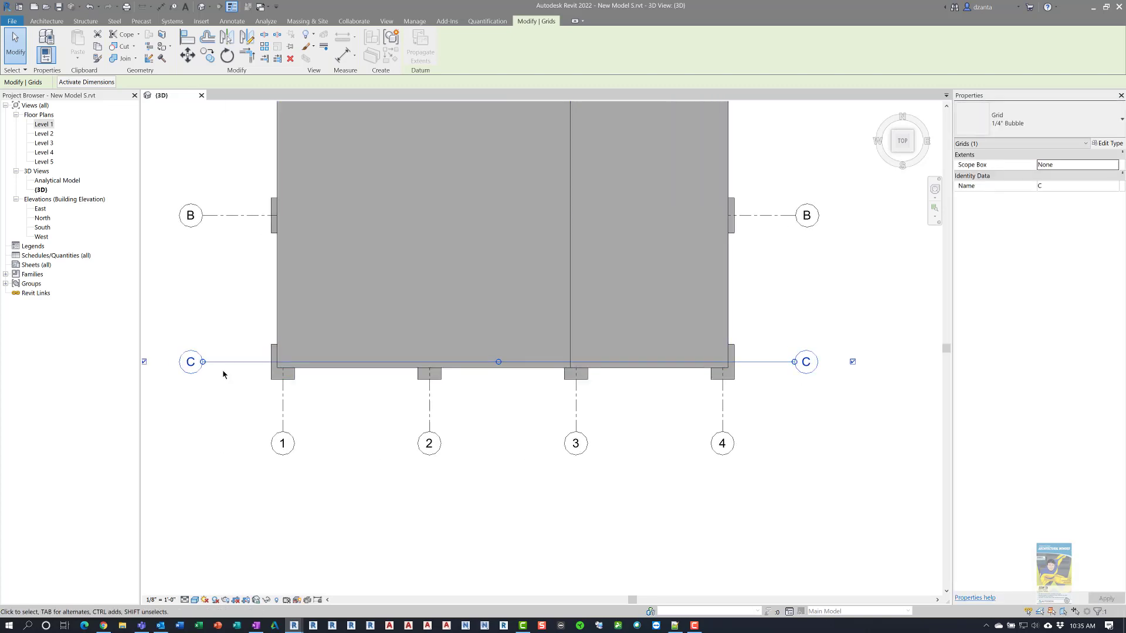
- Inspect grid 1 in the Level 1 plan, close it, and zoom the 3D top view to extents
{"action": "left_click", "coordinate": [198, 475]}
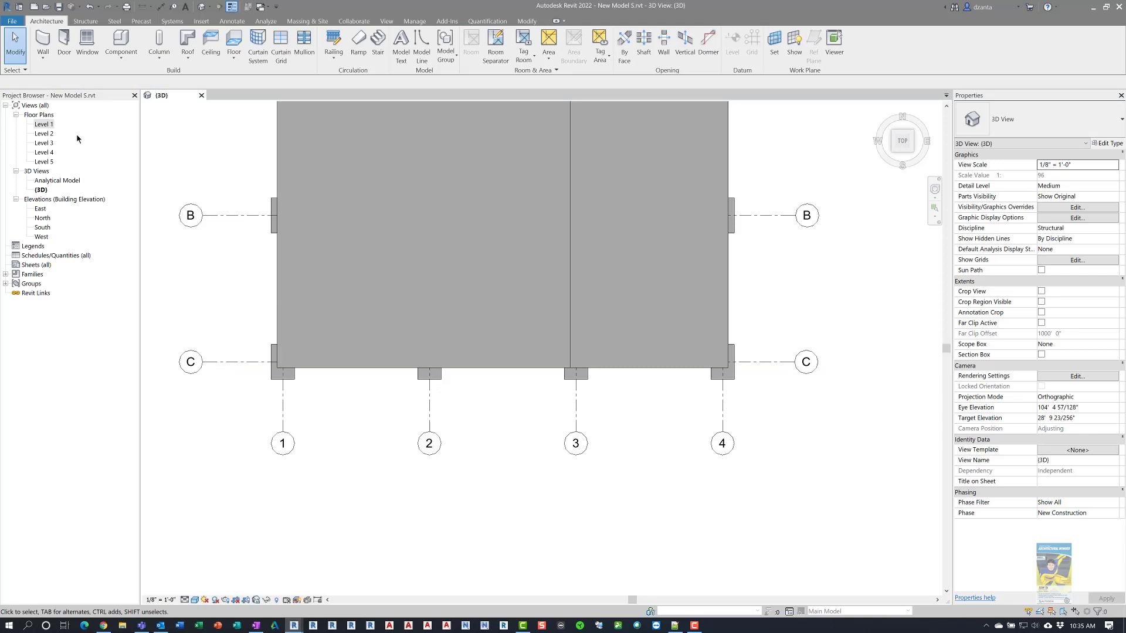
{"action": "double_click", "coordinate": [44, 124]}
{"action": "scroll", "coordinate": [451, 254], "scroll_direction": "up", "scroll_amount": 3}
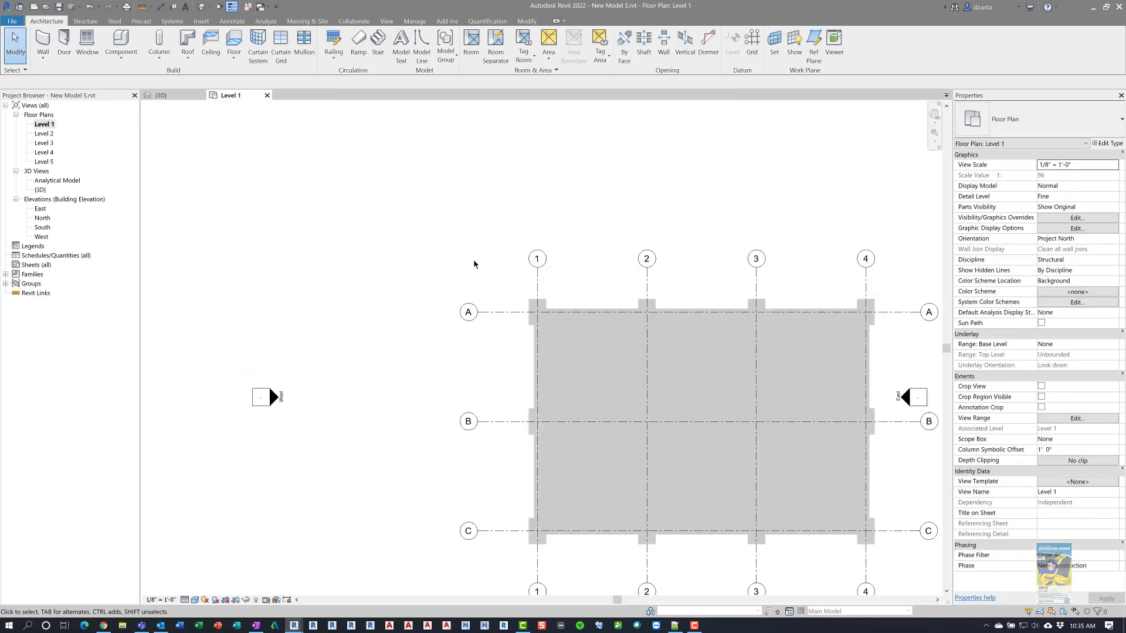
{"action": "left_click", "coordinate": [548, 284]}
{"action": "scroll", "coordinate": [560, 285], "scroll_direction": "up", "scroll_amount": 2}
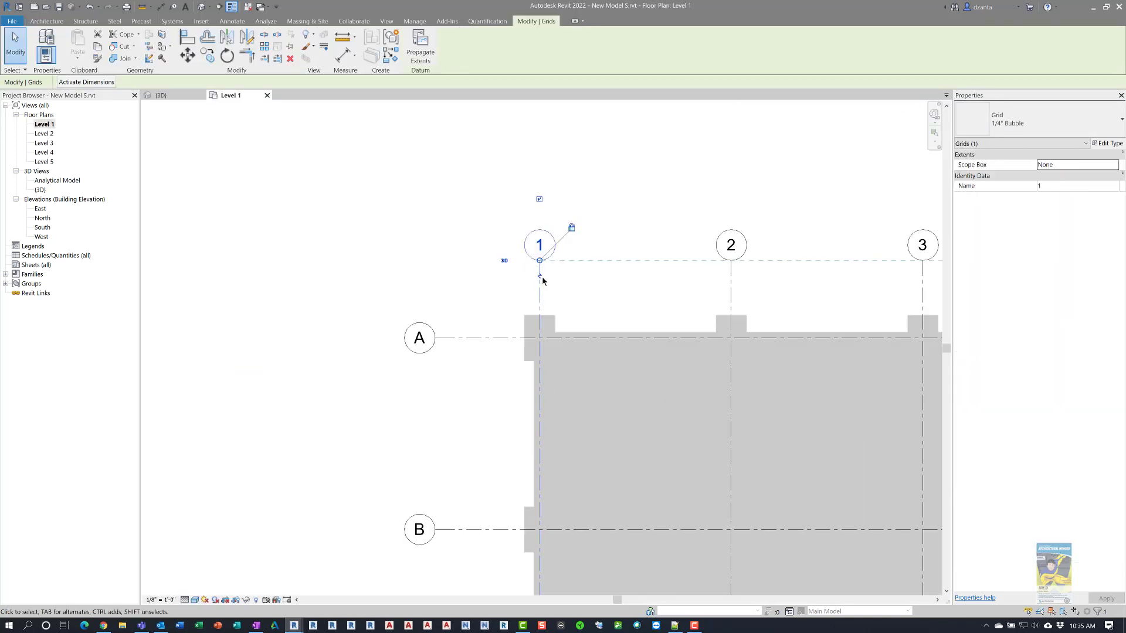
{"action": "left_click", "coordinate": [408, 276]}
{"action": "left_click", "coordinate": [267, 95]}
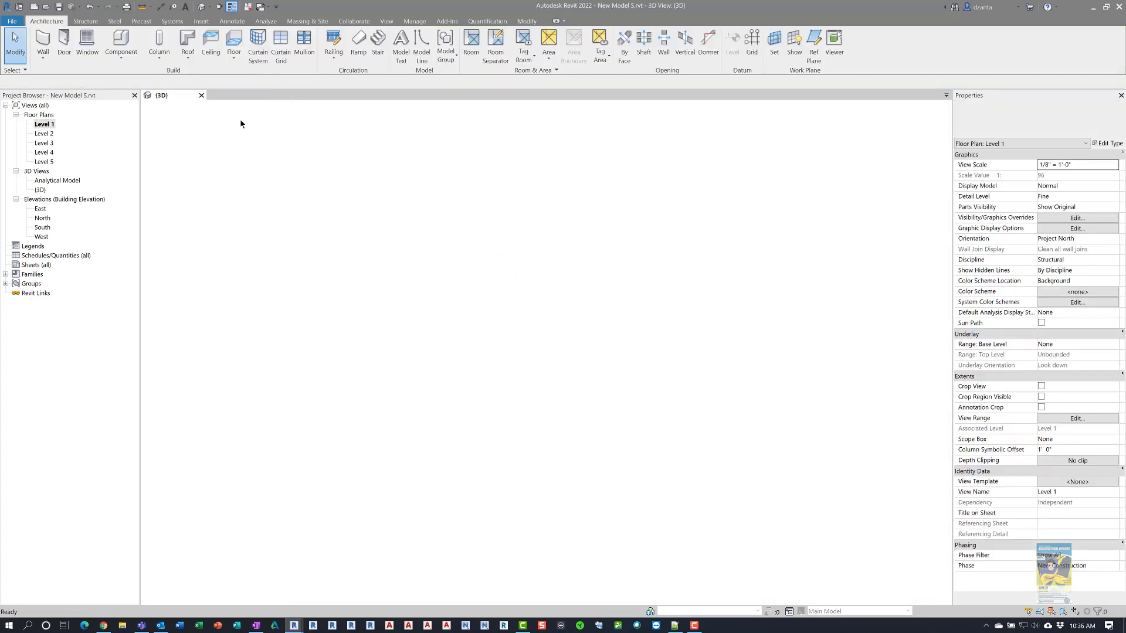
{"action": "key", "text": "z"}
{"action": "key", "text": "f"}
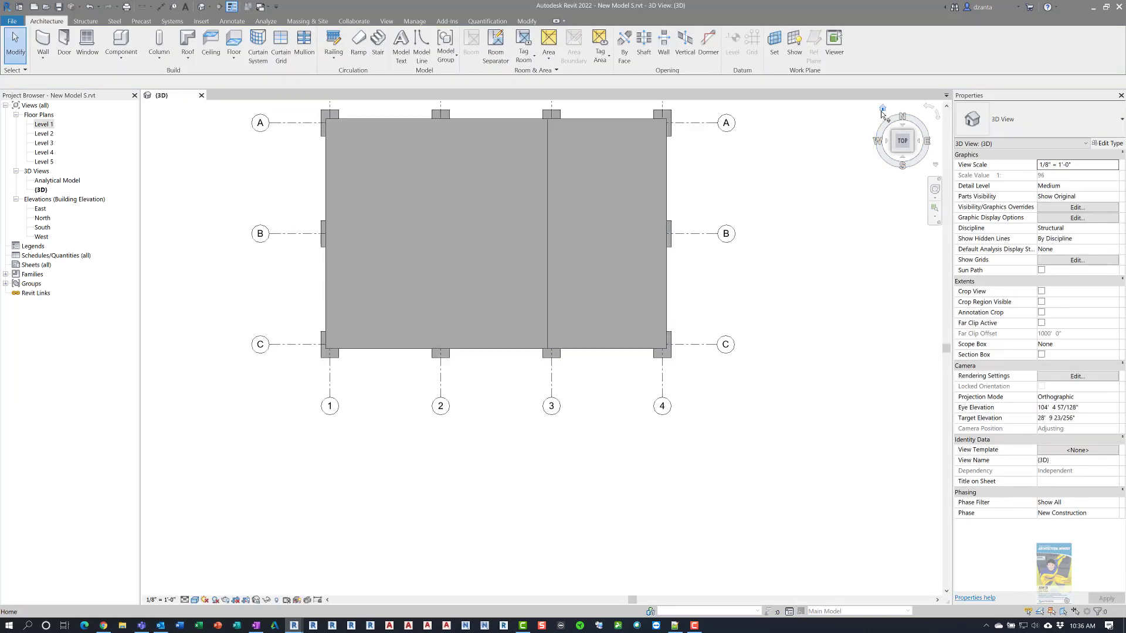